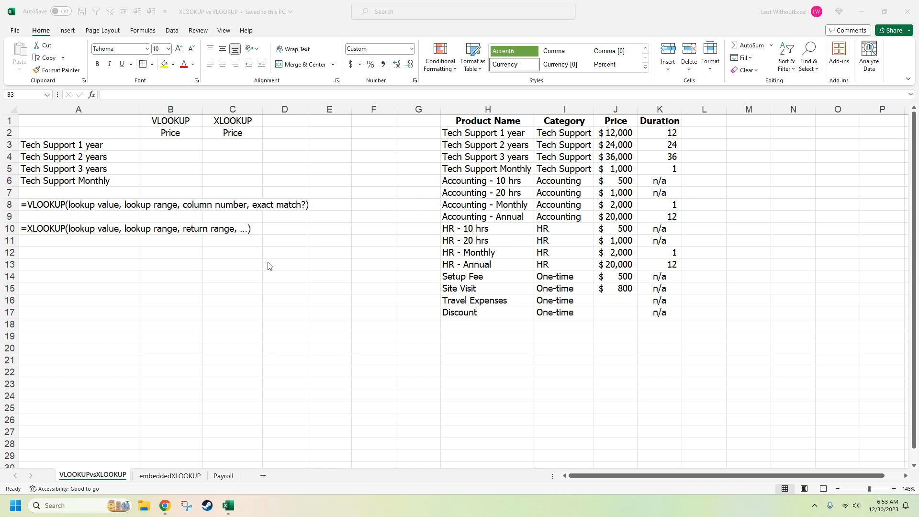
{"action": "left_click_drag", "start_coordinate": [487, 109], "coordinate": [658, 109]}
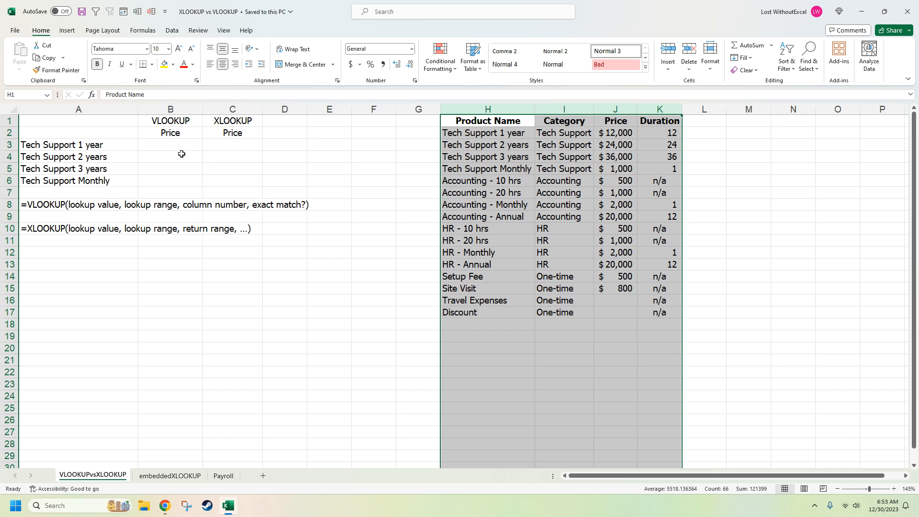
{"action": "left_click", "coordinate": [60, 207]}
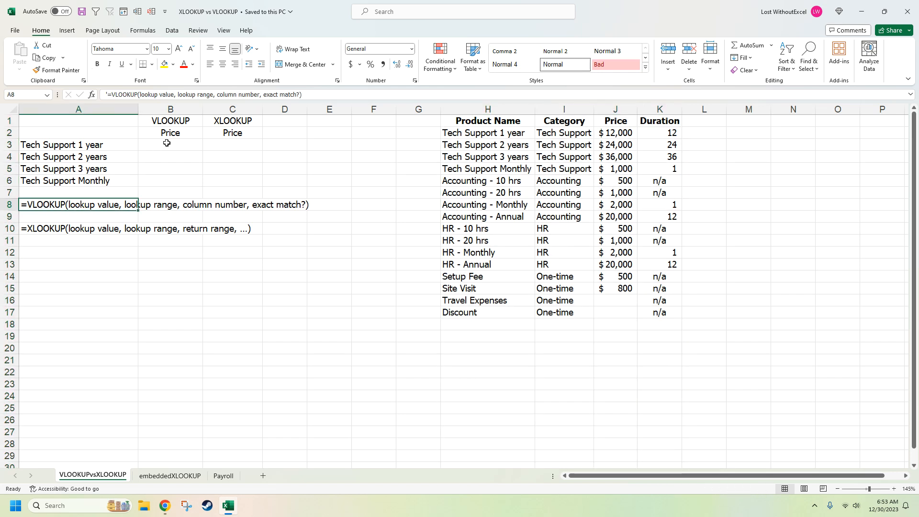
In B3, enter =VLOOKUP(A3,H:K,3,0) to get the exact-match price for Tech Support 1 year
{"action": "left_click", "coordinate": [166, 142]}
{"action": "type", "text": "="}
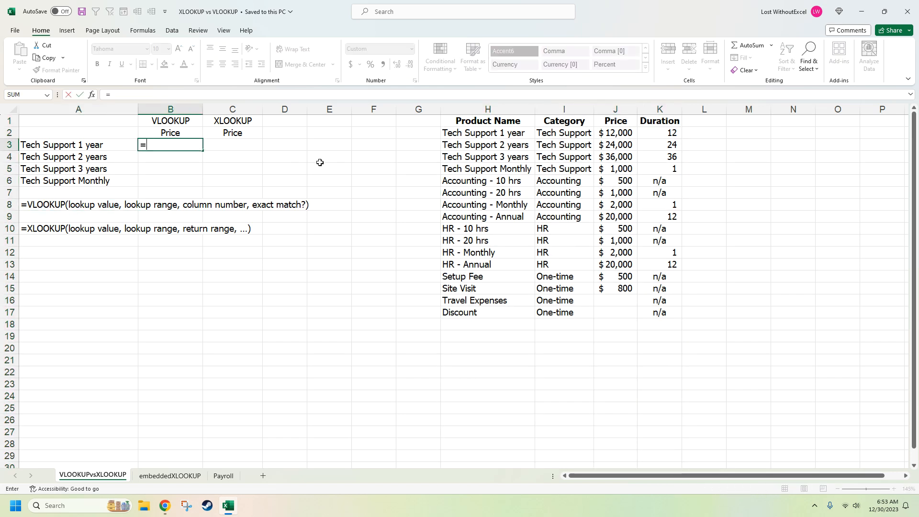
{"action": "type", "text": "vlookup("}
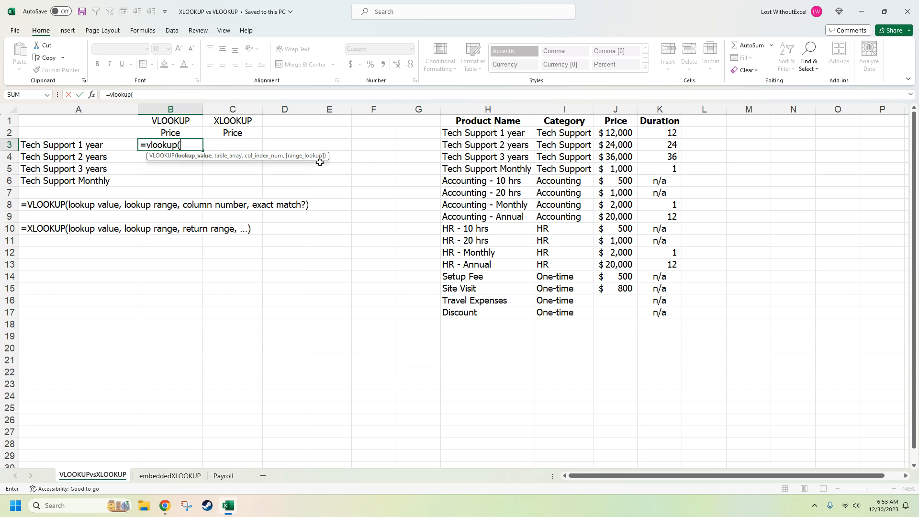
{"action": "left_click", "coordinate": [81, 145]}
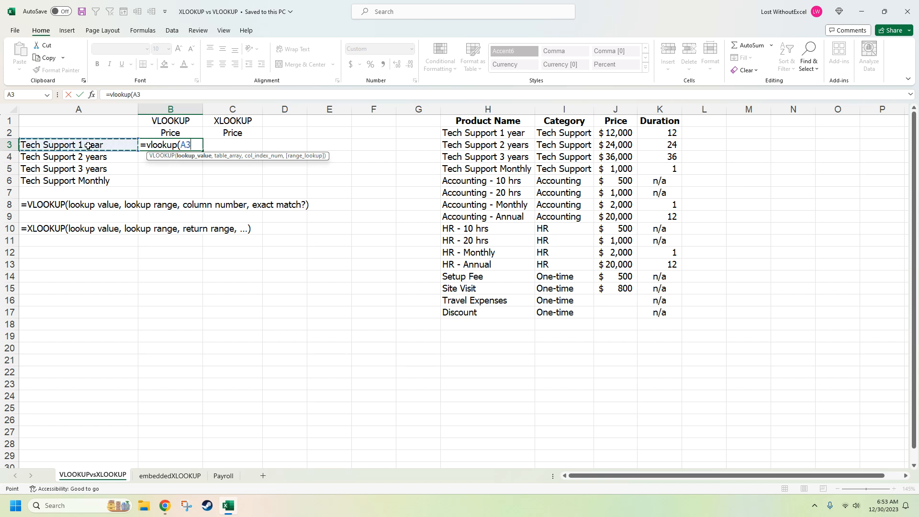
{"action": "type", "text": ","}
{"action": "left_click_drag", "start_coordinate": [474, 109], "coordinate": [662, 105]}
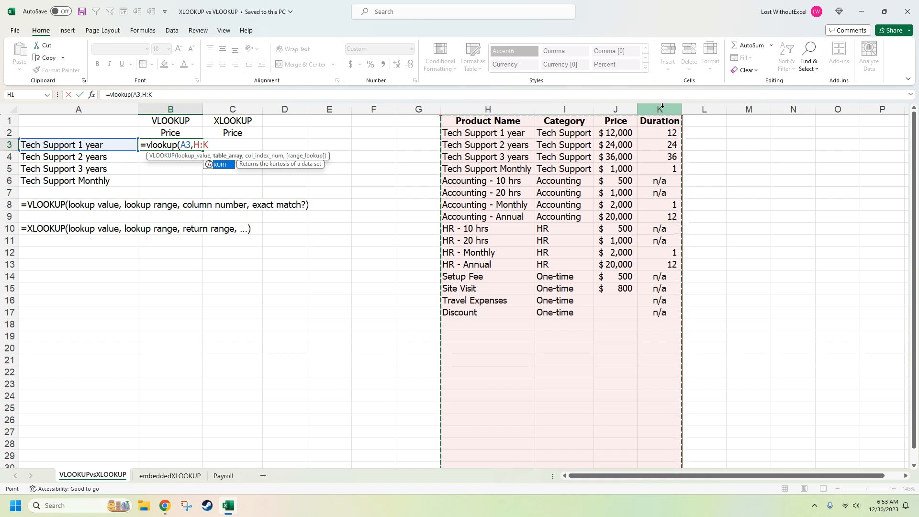
{"action": "type", "text": ","}
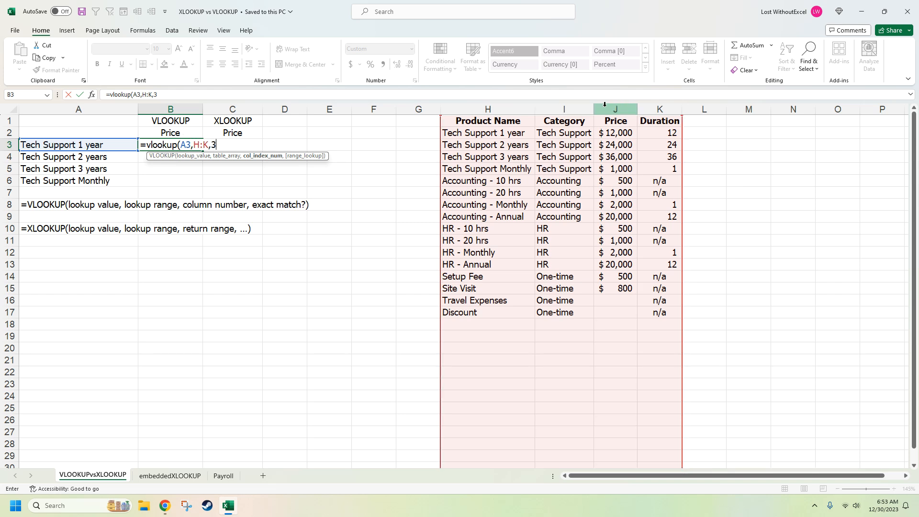
{"action": "type", "text": "3,"}
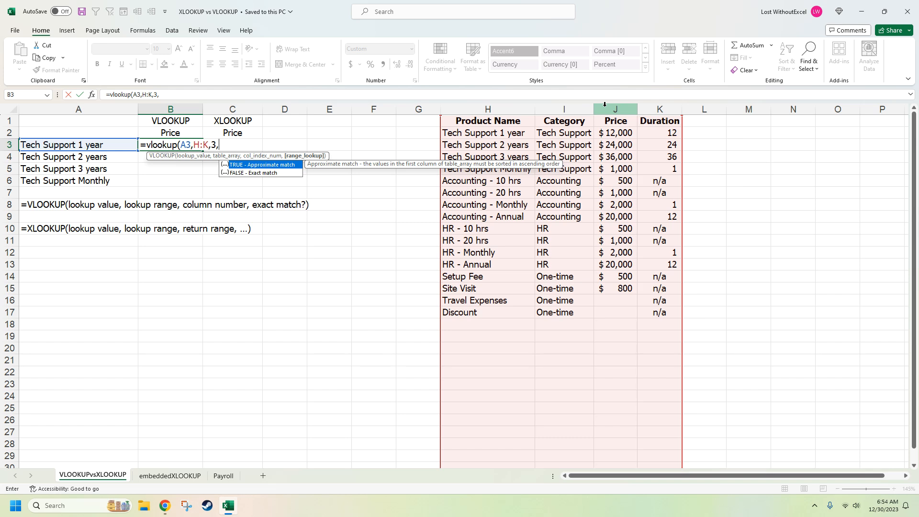
{"action": "type", "text": "0f"}
{"action": "key", "text": "BackSpace"}
{"action": "type", "text": ")"}
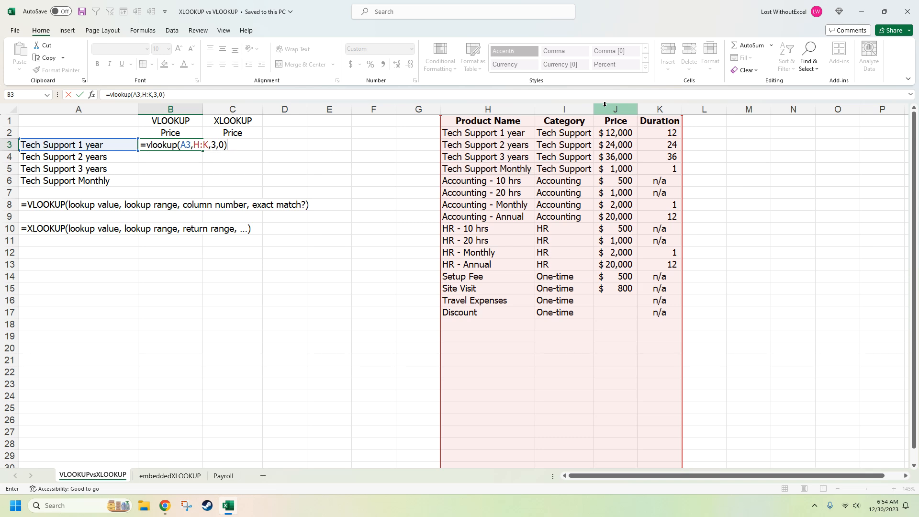
{"action": "key", "text": "Return"}
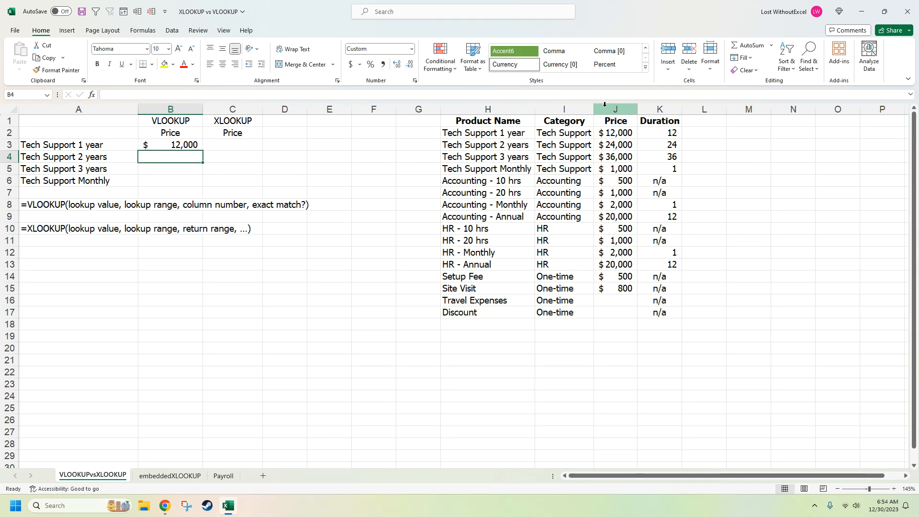
Compare the VLOOKUP result in B3 with the Tech Support 1 year price in the product table
{"action": "left_click", "coordinate": [101, 145]}
{"action": "left_click", "coordinate": [159, 146]}
{"action": "left_click", "coordinate": [523, 135]}
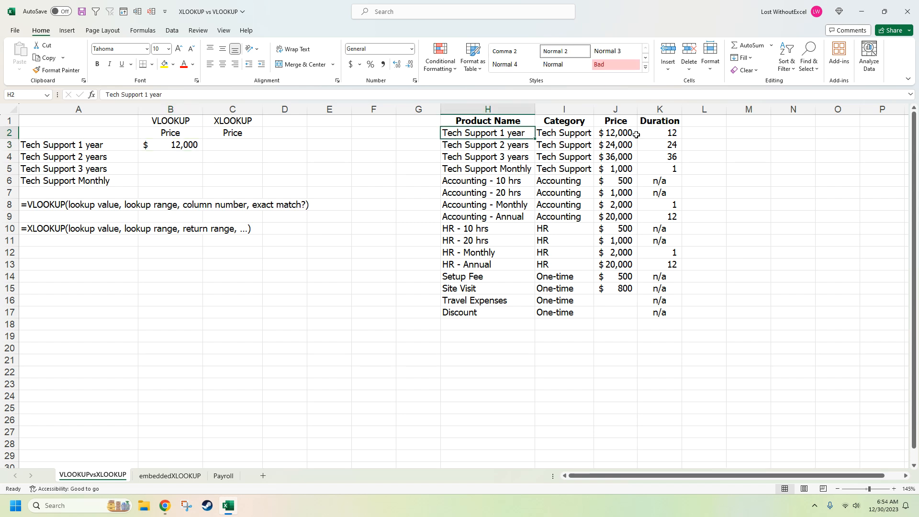
{"action": "left_click", "coordinate": [617, 137], "text": "ctrl"}
In C3, enter =XLOOKUP(A3,H:H,J:J) to return the price for the product in A3
{"action": "left_click", "coordinate": [233, 145]}
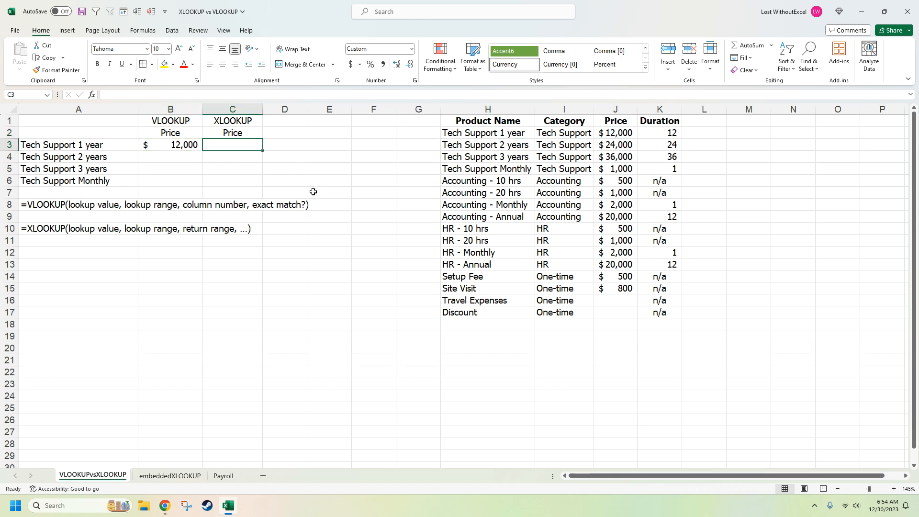
{"action": "type", "text": "="}
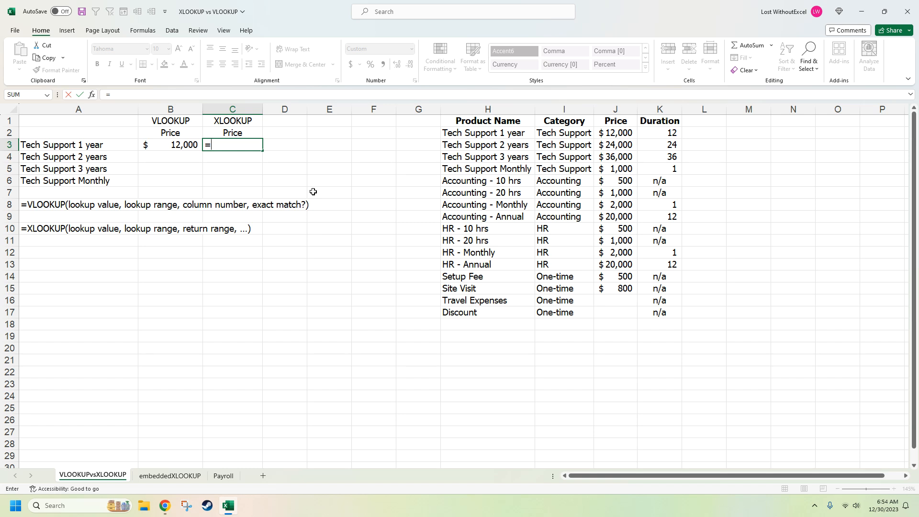
{"action": "type", "text": "xlo"}
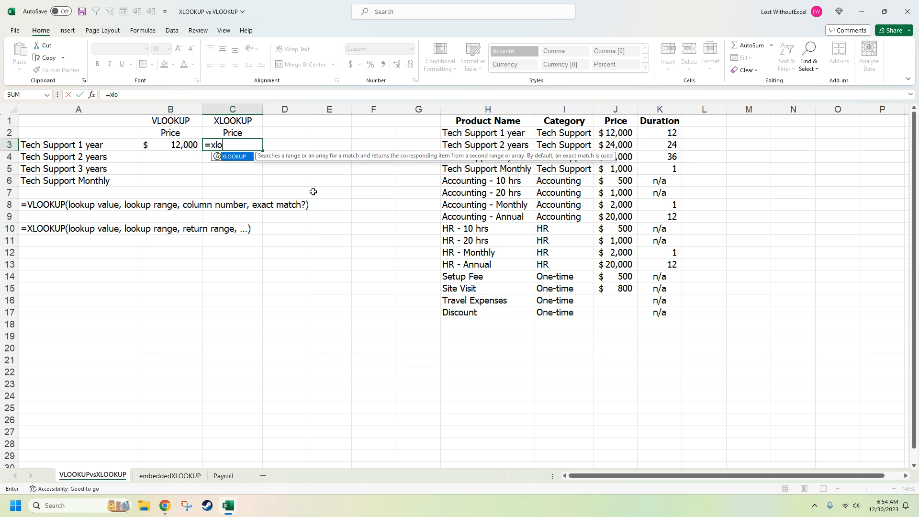
{"action": "type", "text": "okup("}
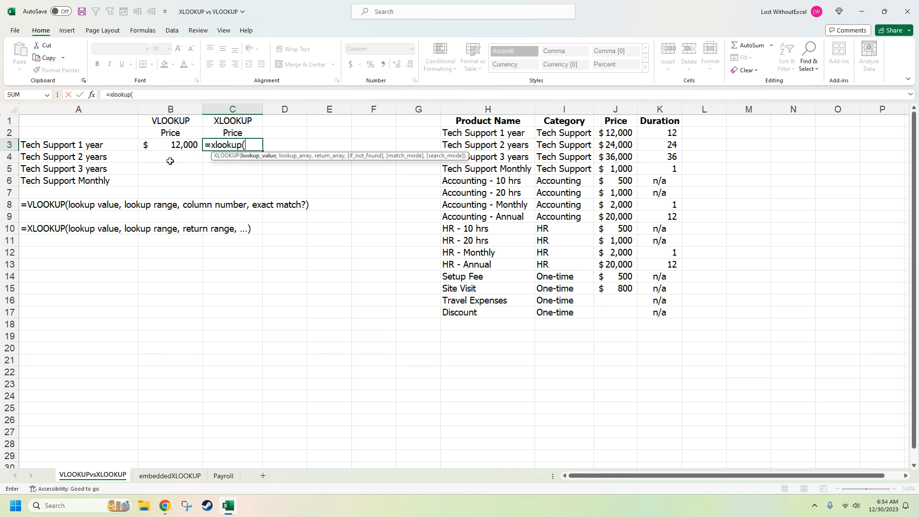
{"action": "left_click", "coordinate": [114, 141]}
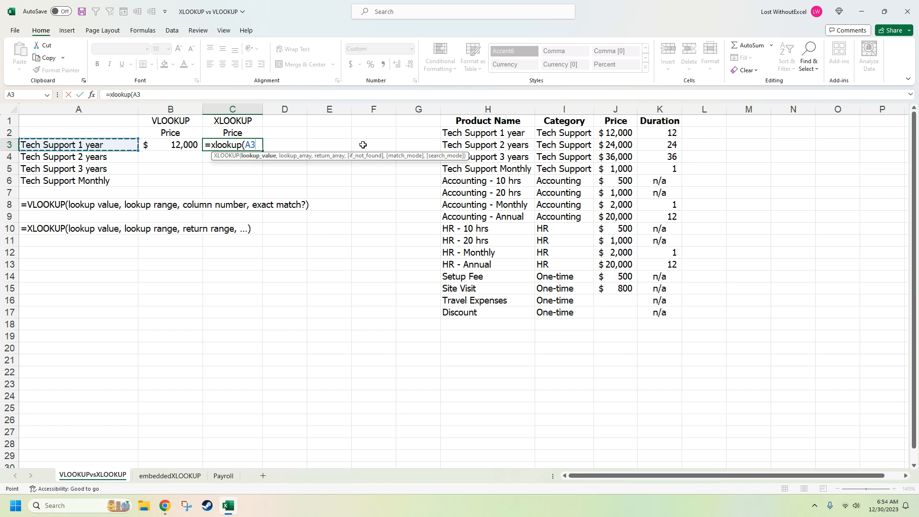
{"action": "type", "text": ","}
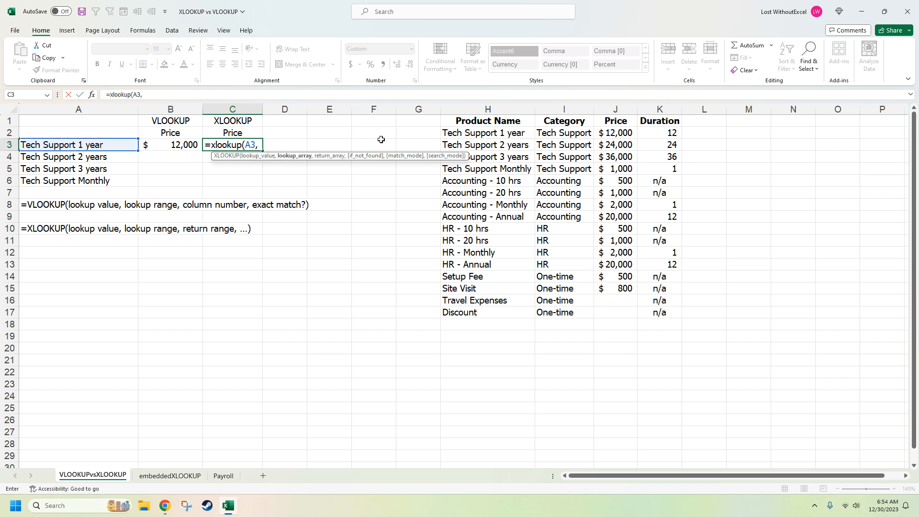
{"action": "left_click", "coordinate": [477, 104]}
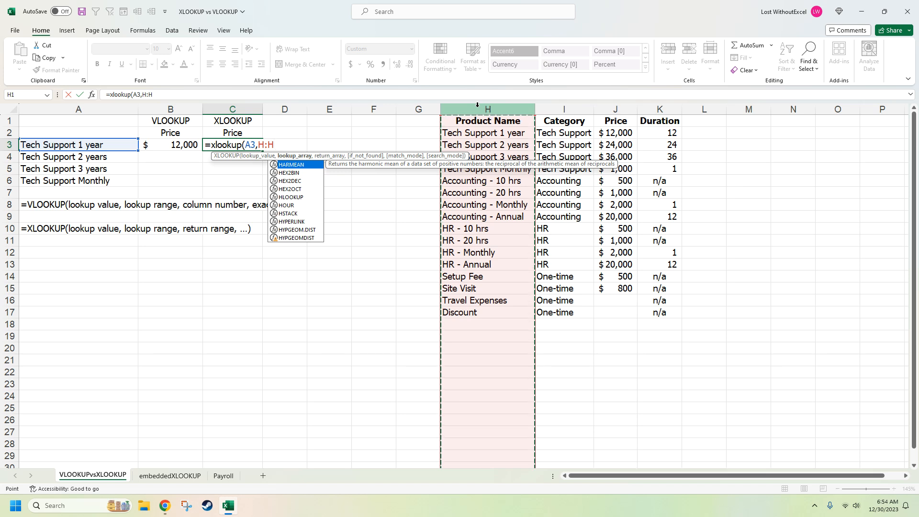
{"action": "type", "text": ","}
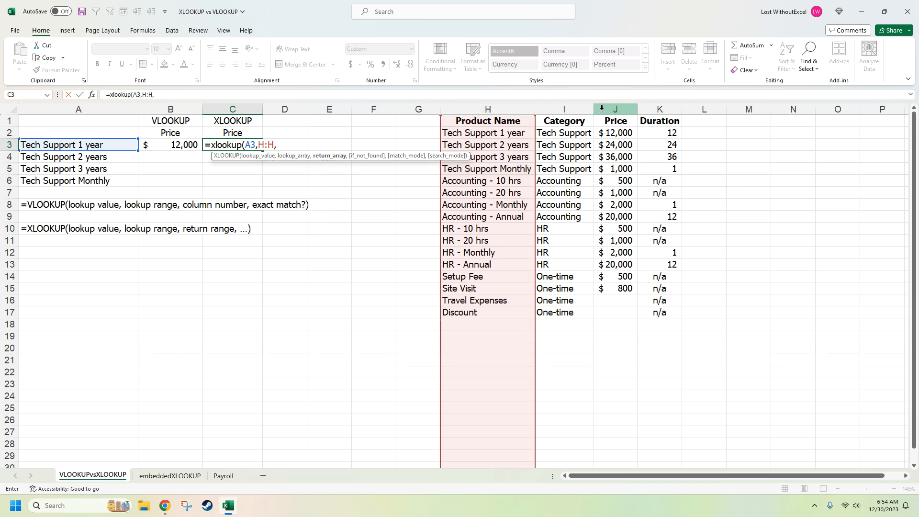
{"action": "left_click", "coordinate": [604, 106]}
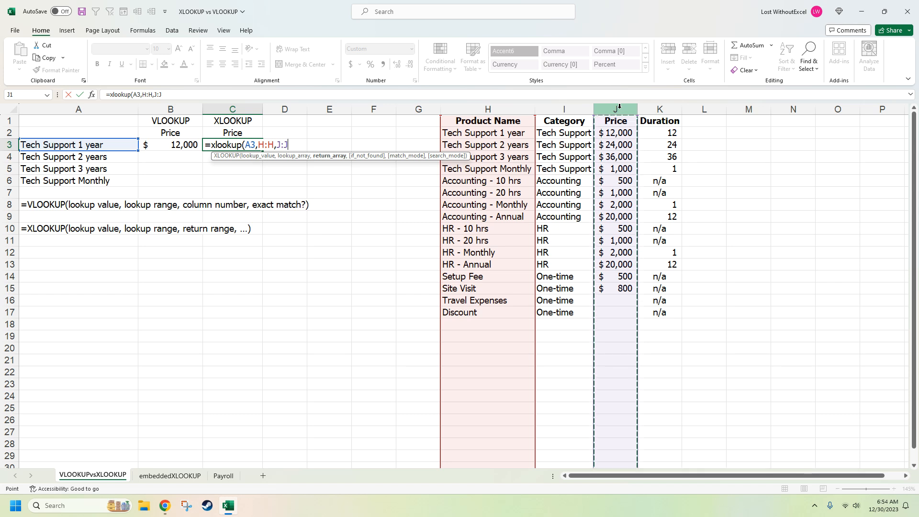
{"action": "type", "text": ")"}
{"action": "key", "text": "Return"}
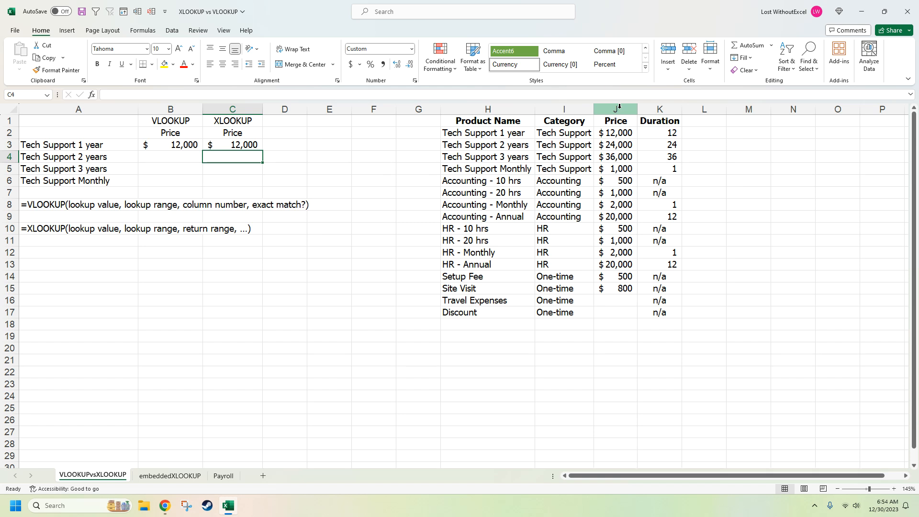
Compare the formulas in B3 and C3 and review the product table columns H to K
{"action": "left_click", "coordinate": [192, 148]}
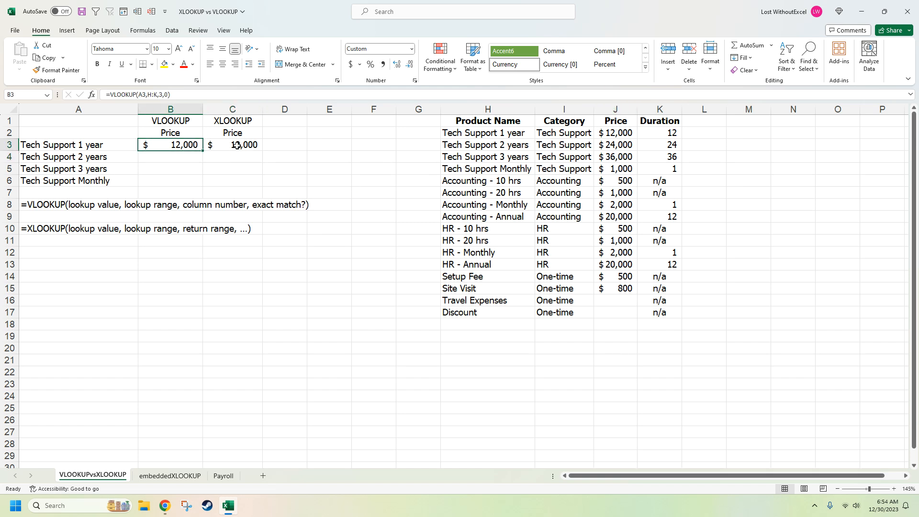
{"action": "left_click", "coordinate": [234, 147]}
{"action": "left_click", "coordinate": [190, 146]}
{"action": "left_click", "coordinate": [237, 148]}
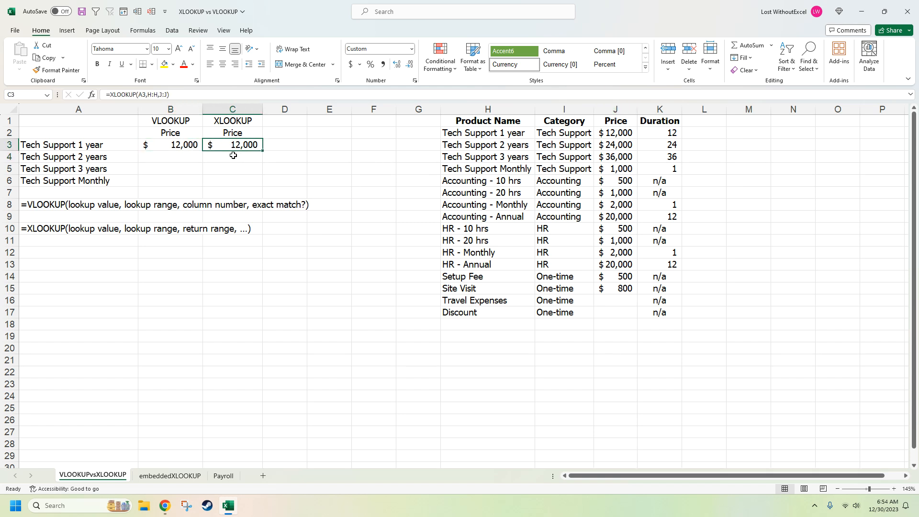
{"action": "left_click", "coordinate": [232, 155]}
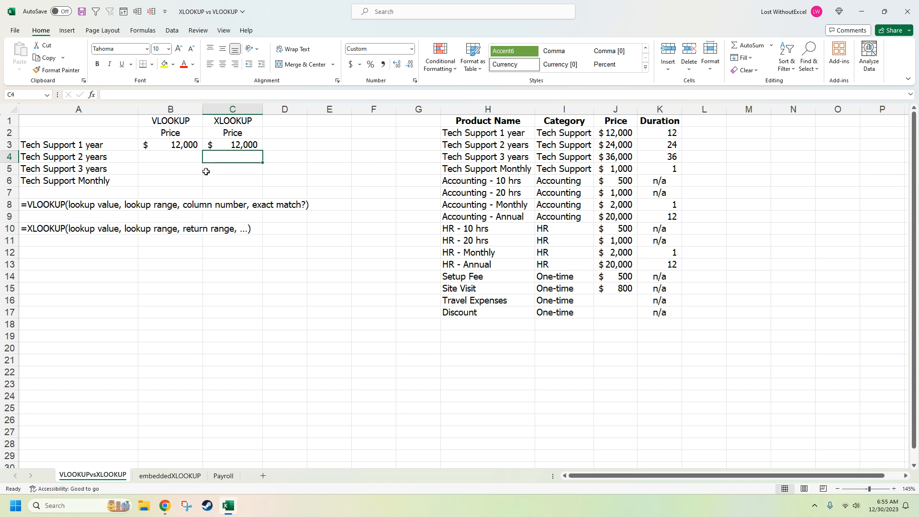
{"action": "left_click_drag", "start_coordinate": [473, 109], "coordinate": [641, 103]}
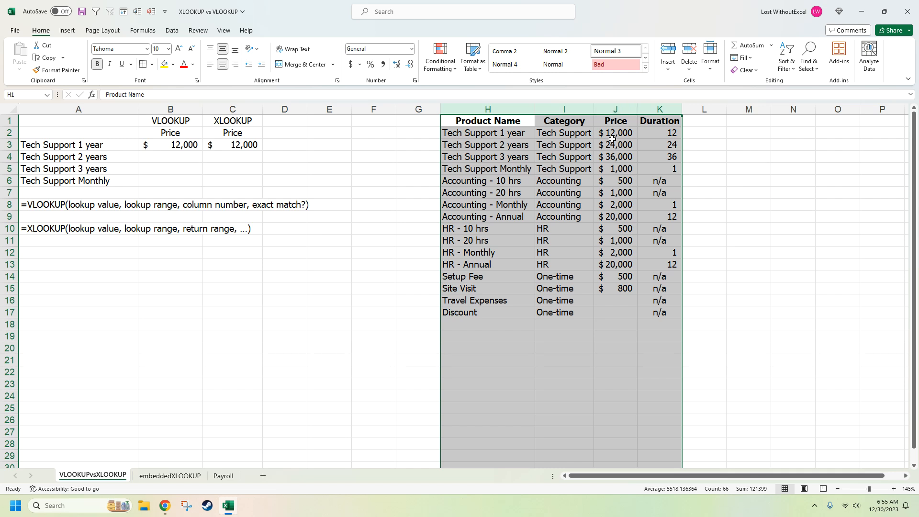
{"action": "left_click", "coordinate": [695, 194]}
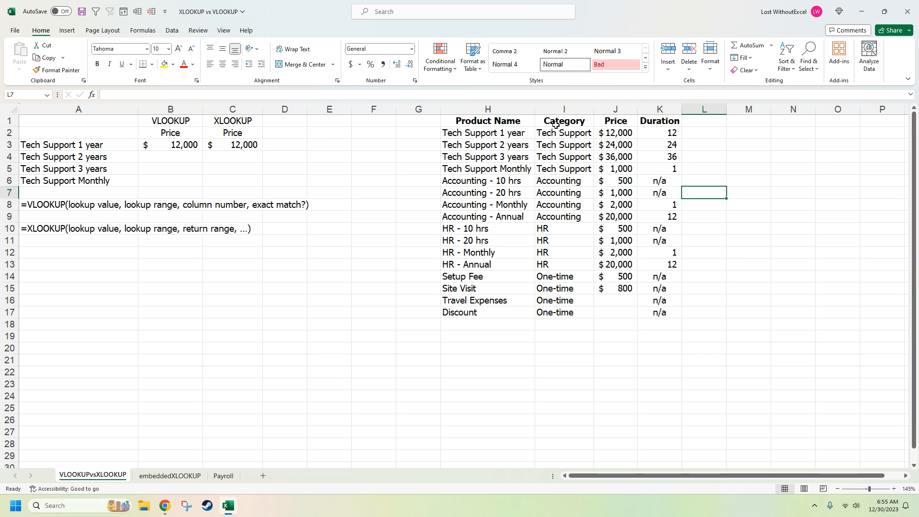
Insert a new column before Category in the product table and head it Notes in I1
{"action": "right_click", "coordinate": [561, 111]}
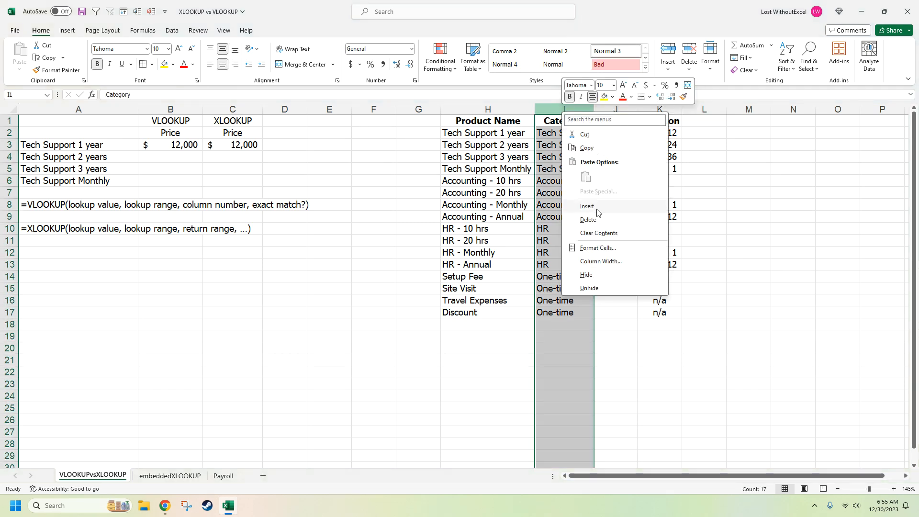
{"action": "left_click", "coordinate": [598, 210]}
{"action": "left_click", "coordinate": [573, 123]}
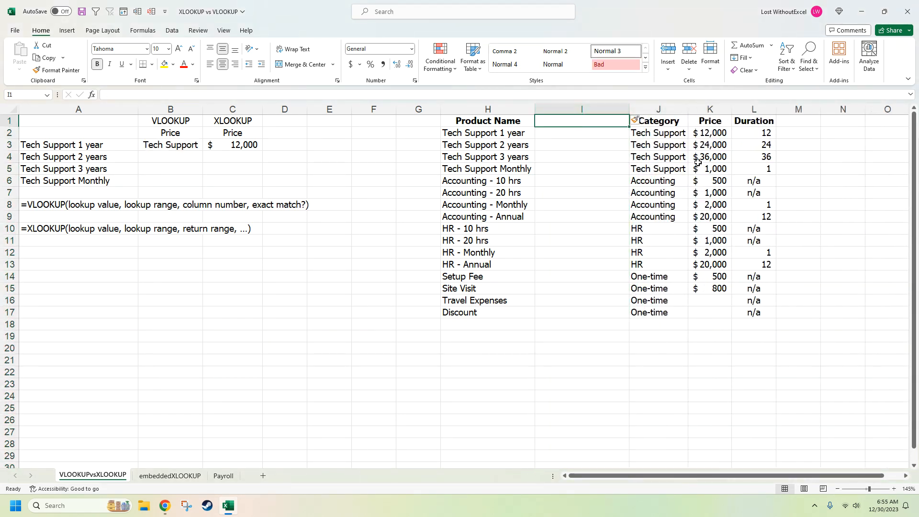
{"action": "type", "text": "Notes"}
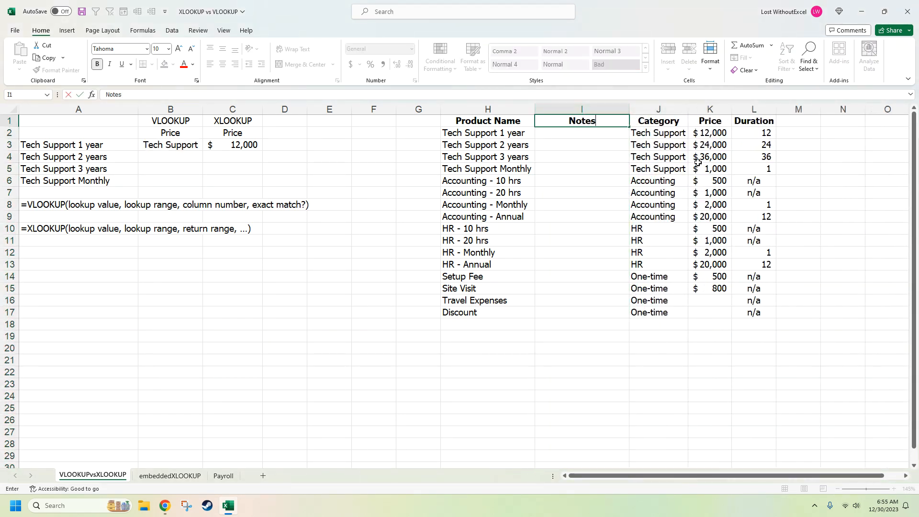
{"action": "key", "text": "Return"}
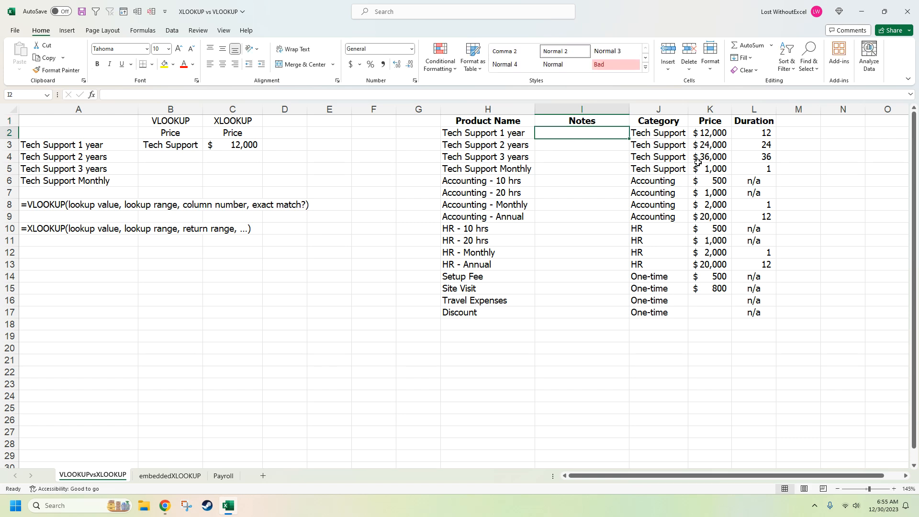
Inspect the VLOOKUP formula in B3 and its lookup range and column number
{"action": "left_click", "coordinate": [183, 143]}
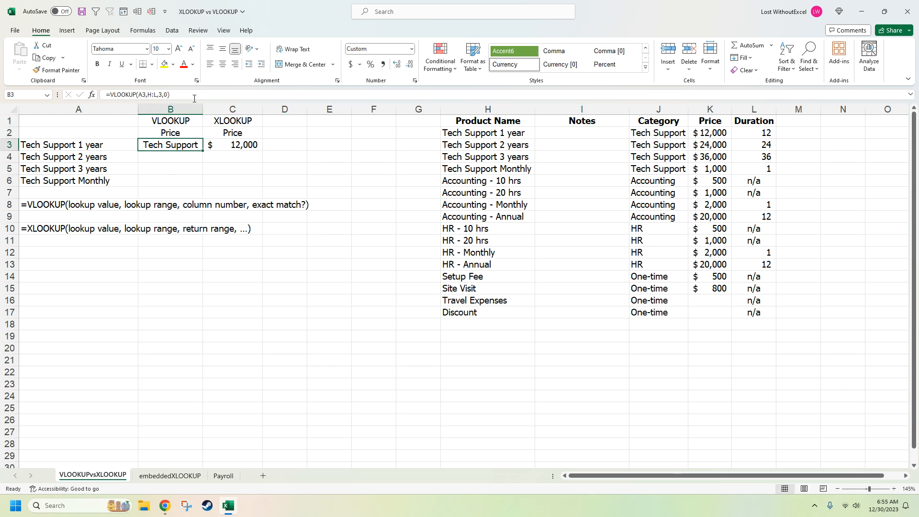
{"action": "key", "text": "F2"}
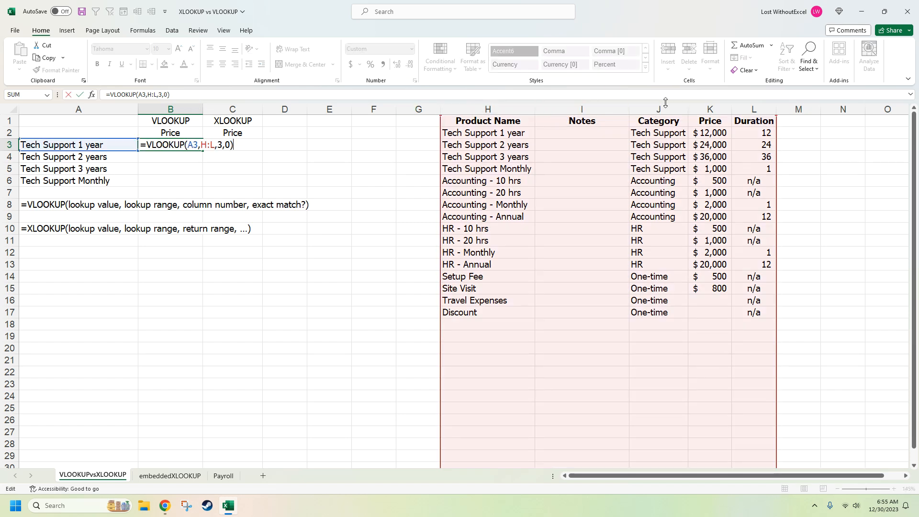
{"action": "key", "text": "ctrl+Return"}
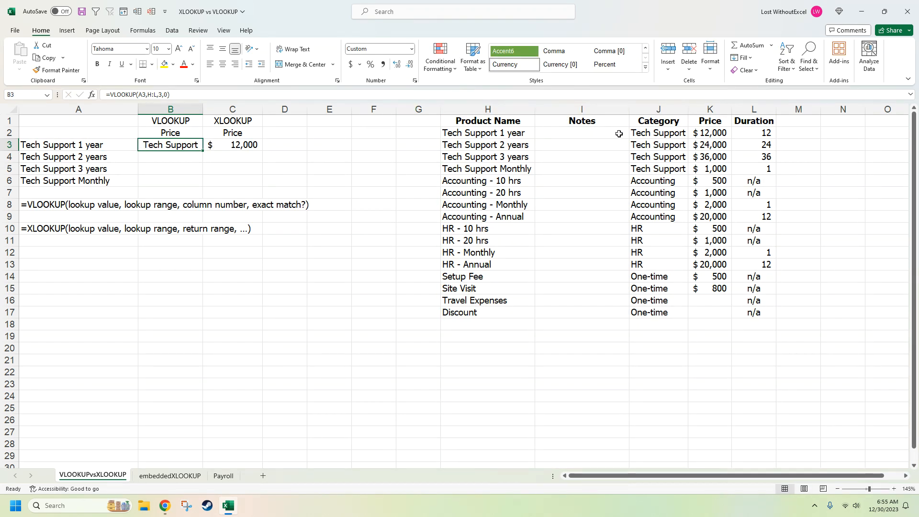
Undo the Notes heading and the column insertion in the product table
{"action": "key", "text": "ctrl+z"}
{"action": "key", "text": "ctrl+z"}
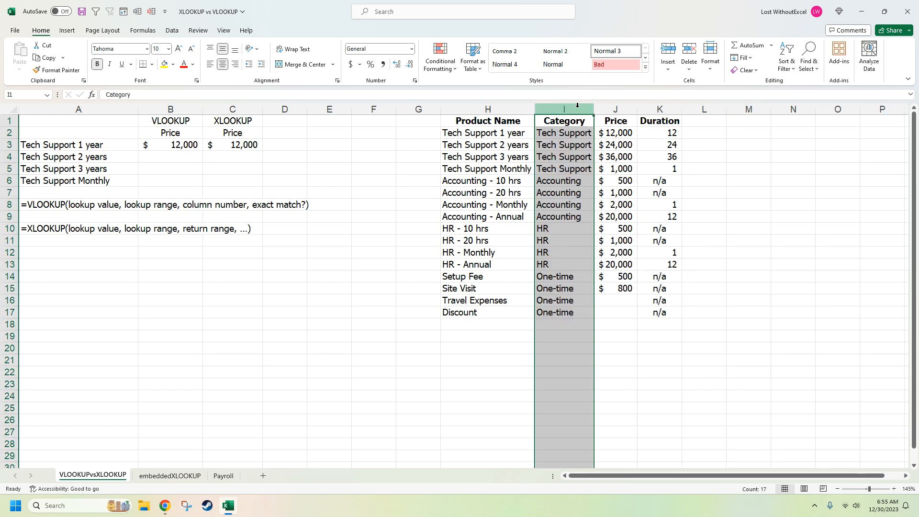
Insert a blank column before Price in the product table to test both lookups, and undo the insertion
{"action": "left_click", "coordinate": [613, 110]}
{"action": "right_click", "coordinate": [621, 110]}
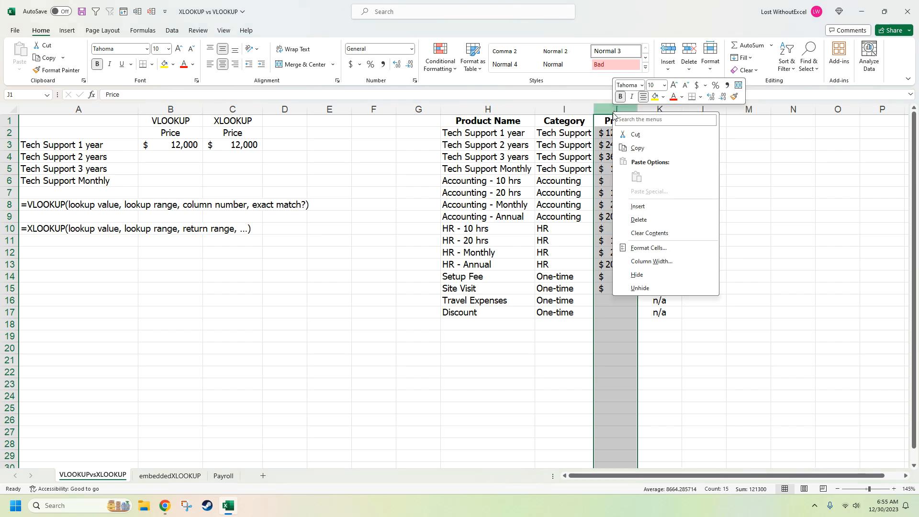
{"action": "left_click", "coordinate": [646, 204]}
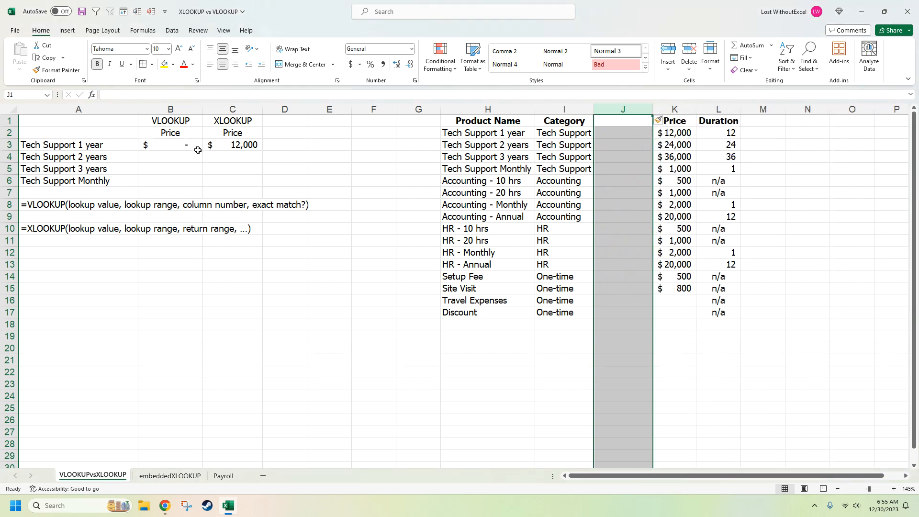
{"action": "key", "text": "ctrl+z"}
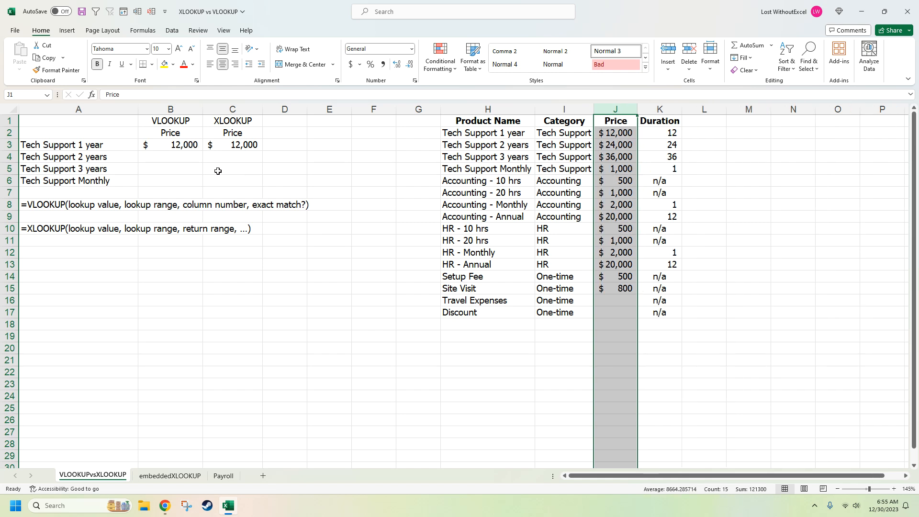
Check the VLOOKUP in B3 and its lookup value, and move the Product Name column to between Category and Price
{"action": "left_click", "coordinate": [180, 145]}
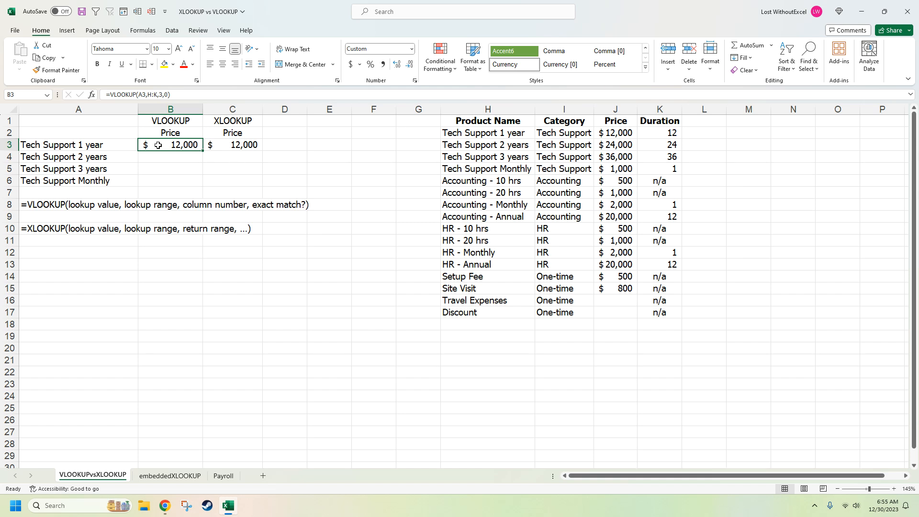
{"action": "left_click", "coordinate": [114, 144]}
{"action": "left_click", "coordinate": [526, 109]}
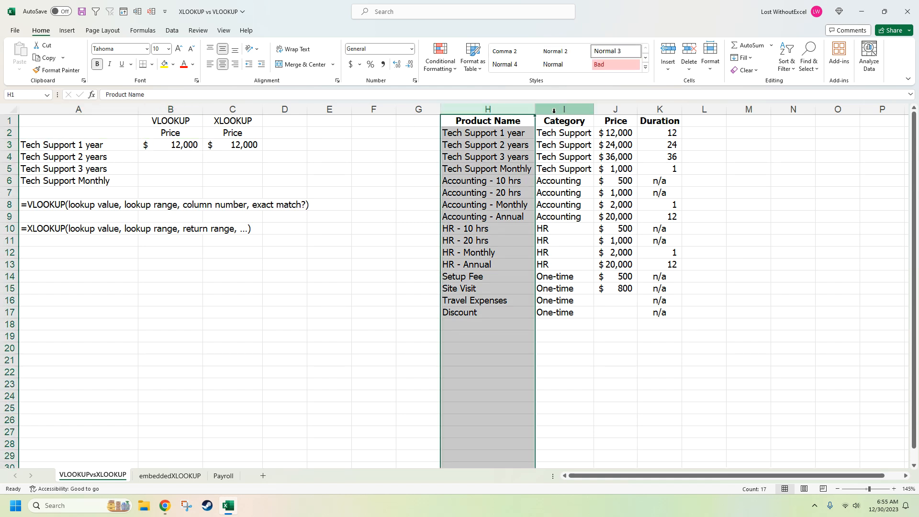
{"action": "right_click", "coordinate": [482, 110]}
{"action": "left_click", "coordinate": [524, 136]}
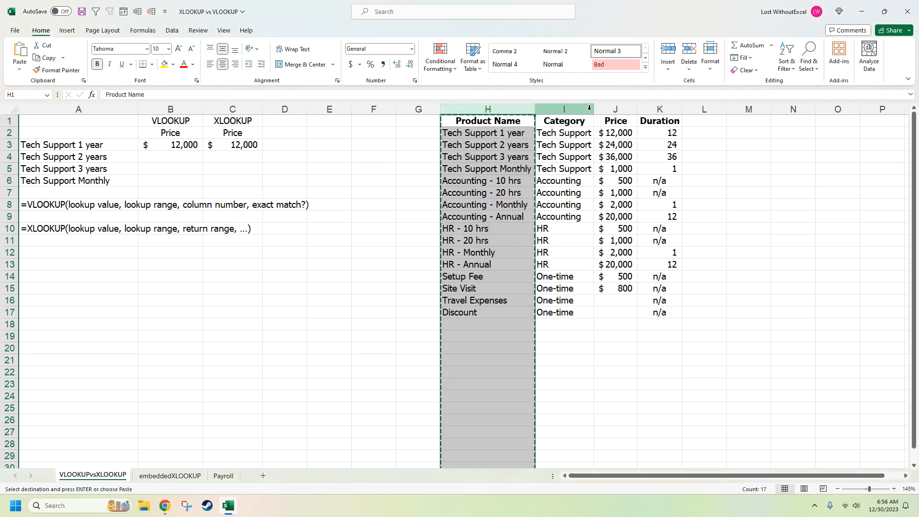
{"action": "right_click", "coordinate": [613, 109]}
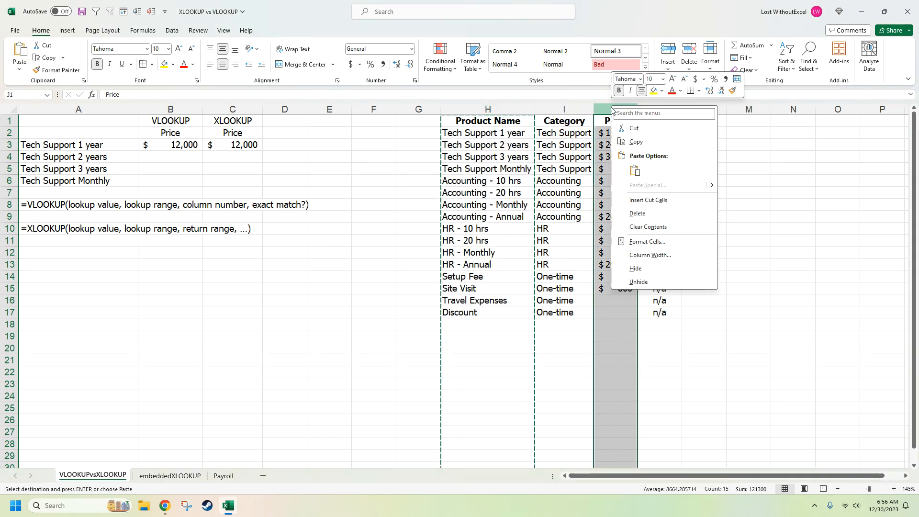
{"action": "left_click", "coordinate": [650, 201]}
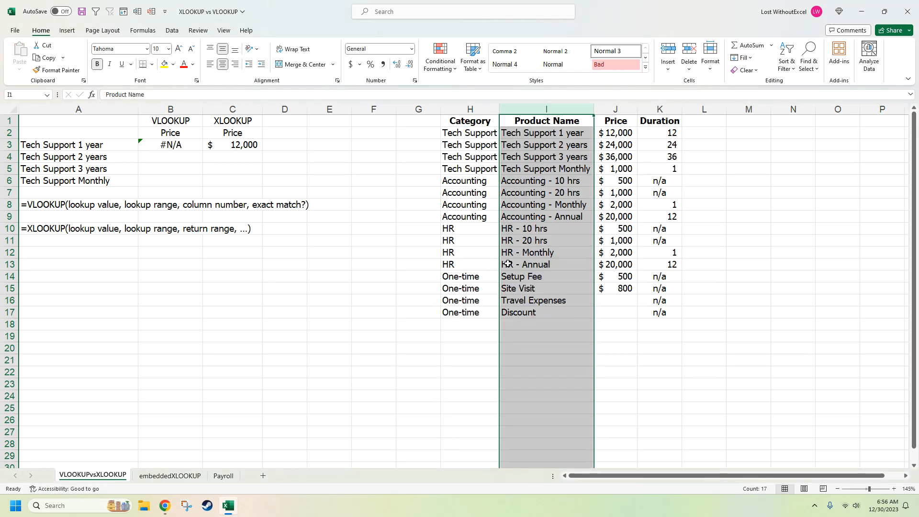
Inspect the VLOOKUP range in B3 and the XLOOKUP ranges in C3 against the moved Product Name column
{"action": "left_click", "coordinate": [534, 148]}
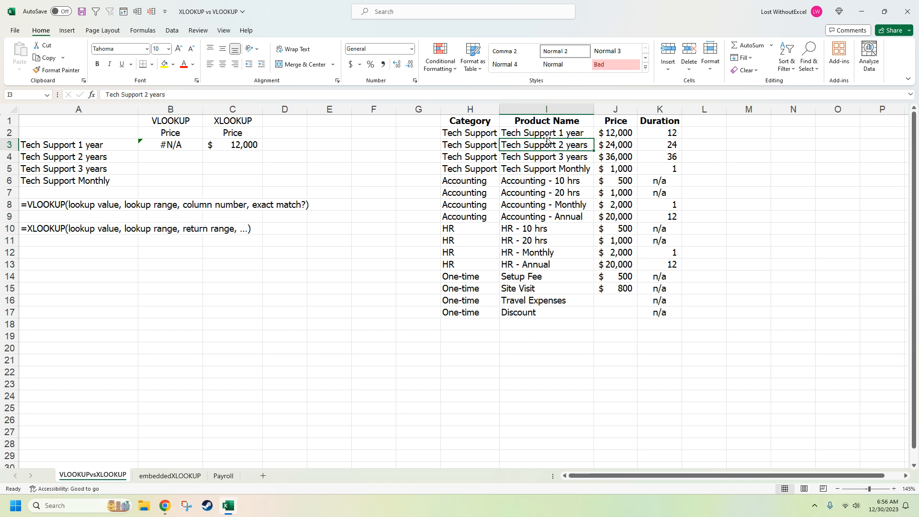
{"action": "left_click", "coordinate": [542, 108]}
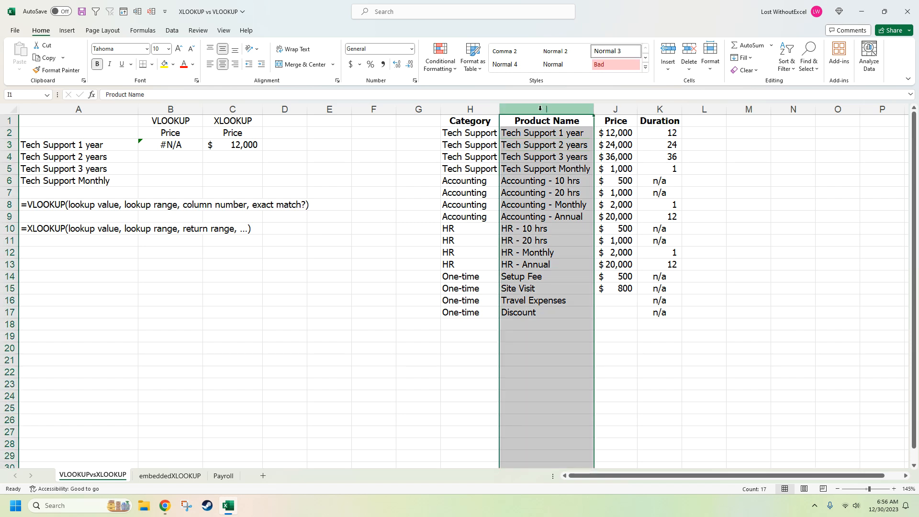
{"action": "left_click", "coordinate": [187, 149]}
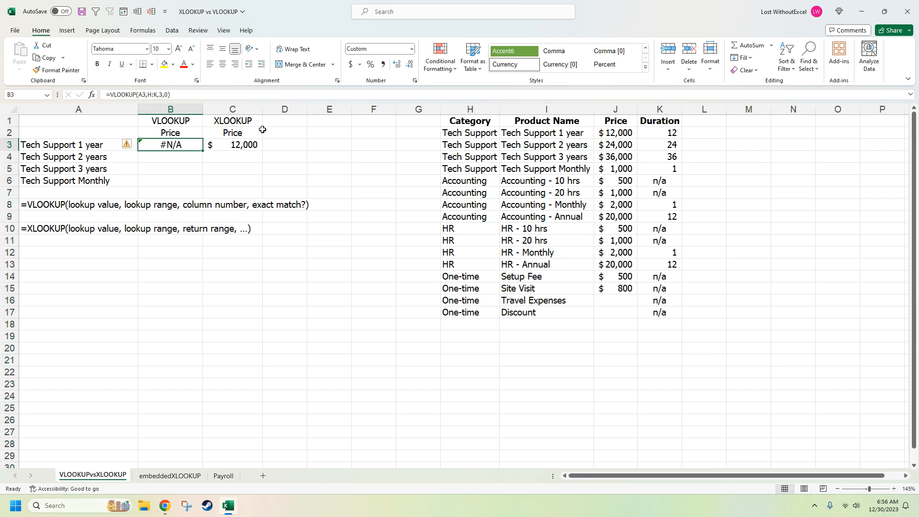
{"action": "key", "text": "F2"}
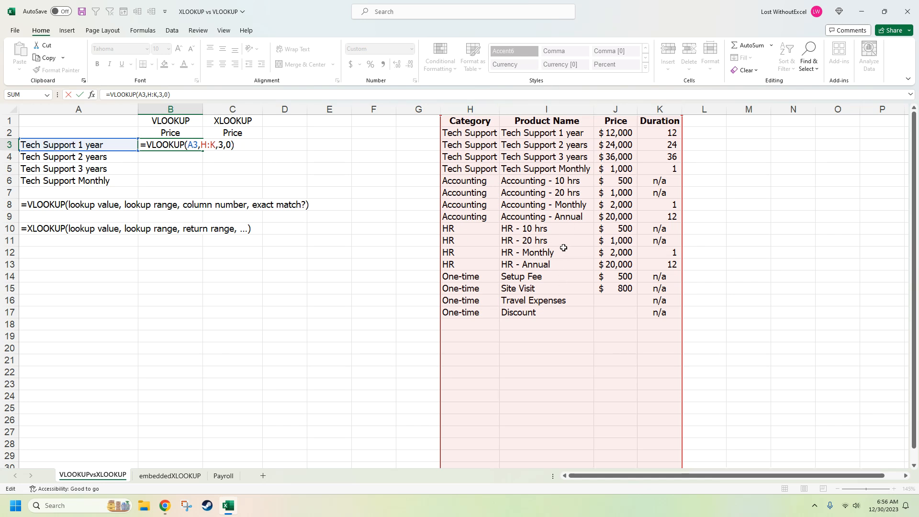
{"action": "key", "text": "ctrl+Return"}
{"action": "left_click", "coordinate": [244, 154]}
{"action": "key", "text": "F2"}
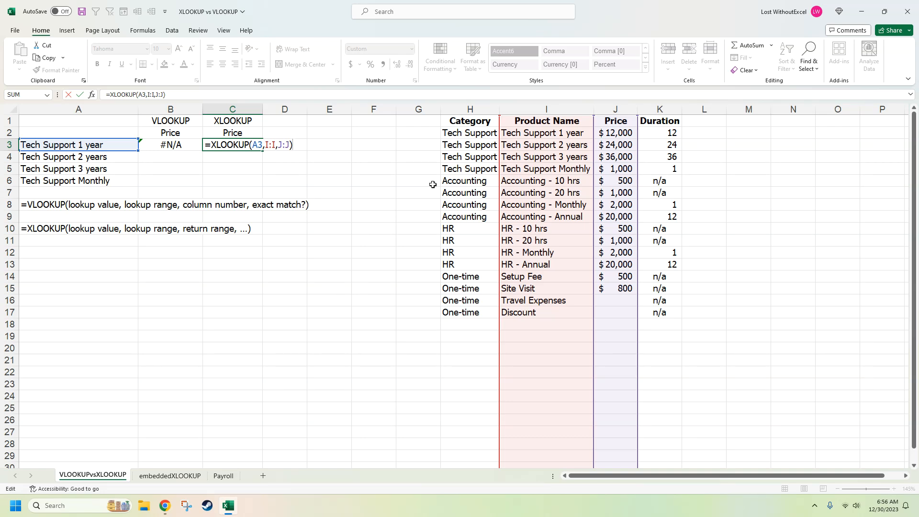
Undo the Product Name column move and cancel its pending cut, highlighting the lookup columns from H onward
{"action": "key", "text": "ctrl+Return"}
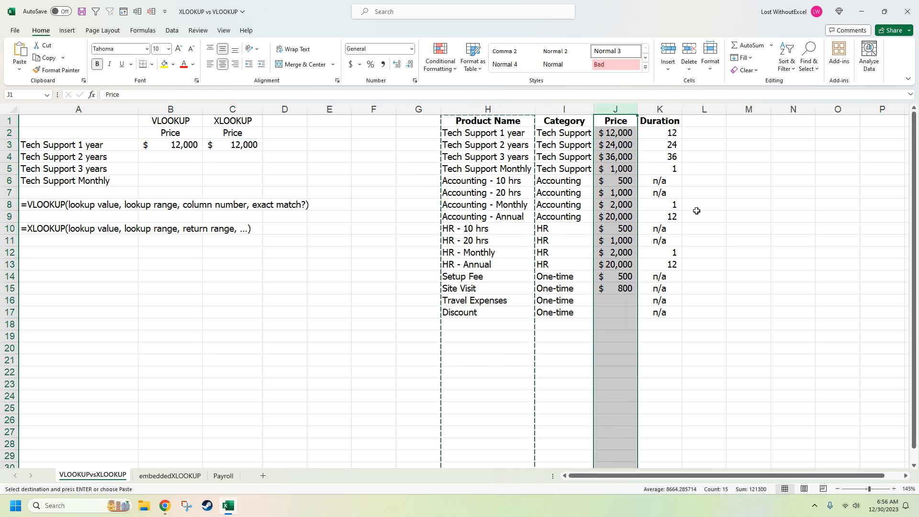
{"action": "left_click", "coordinate": [708, 216]}
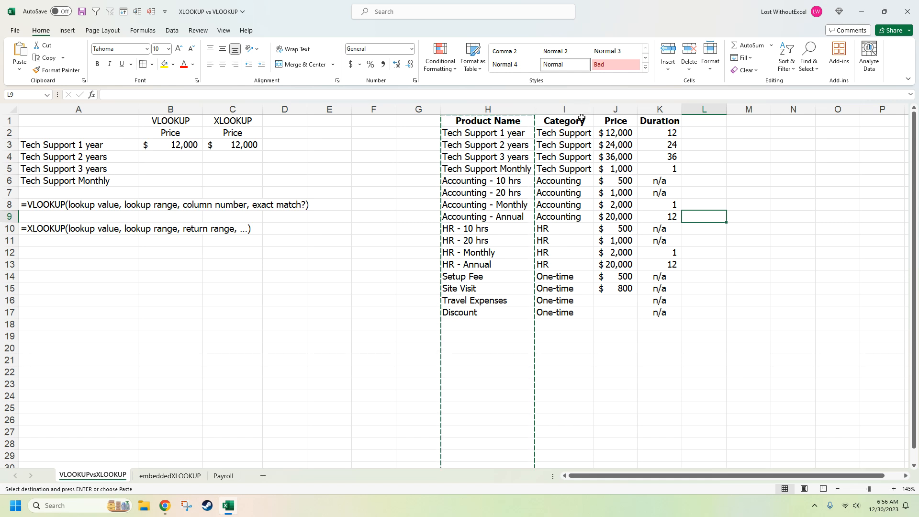
{"action": "left_click", "coordinate": [529, 110]}
{"action": "left_click_drag", "start_coordinate": [529, 110], "coordinate": [660, 109]}
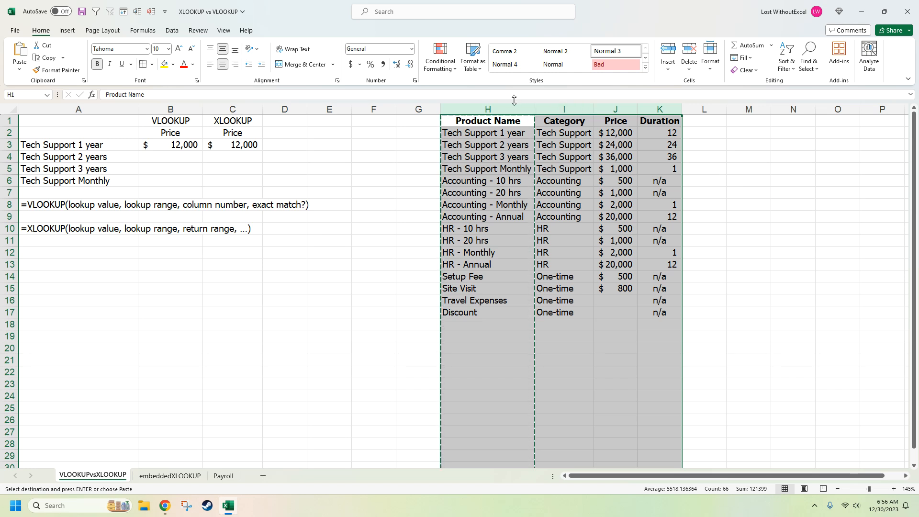
{"action": "left_click_drag", "start_coordinate": [526, 110], "coordinate": [729, 108]}
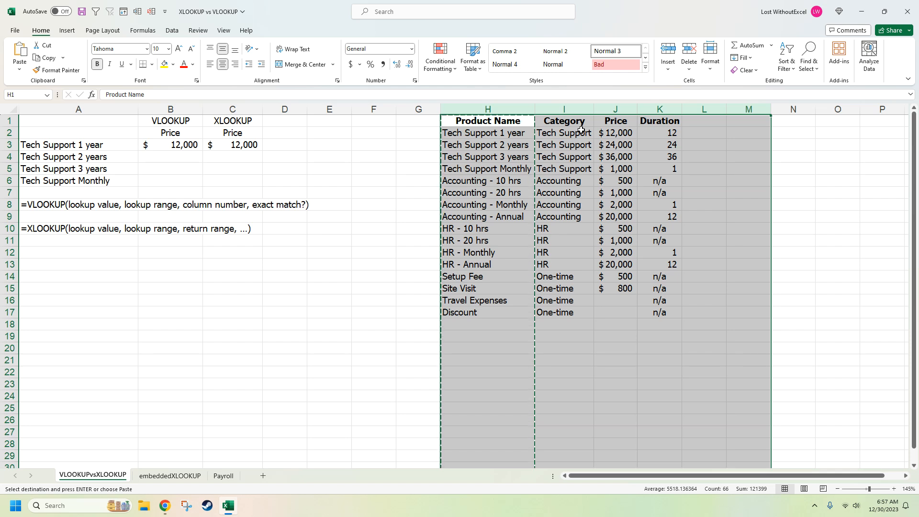
{"action": "left_click", "coordinate": [504, 106]}
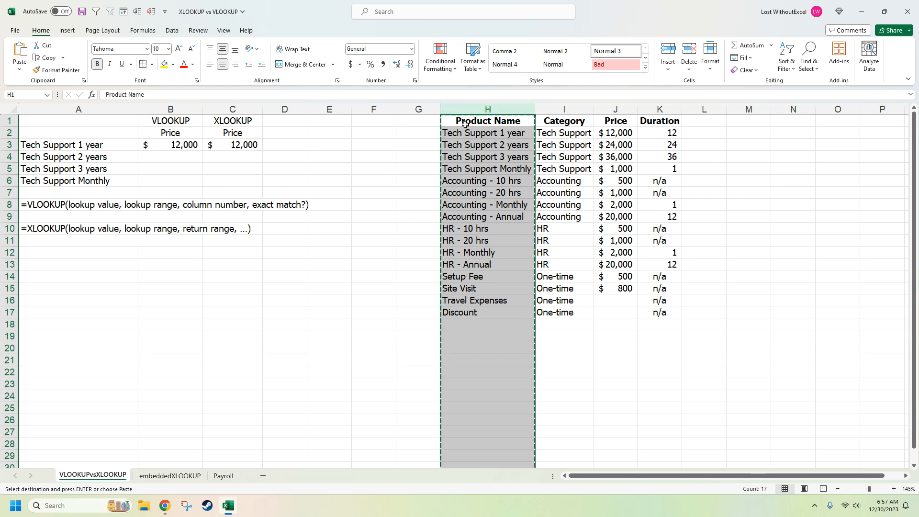
{"action": "left_click", "coordinate": [376, 194]}
{"action": "key", "text": "Escape"}
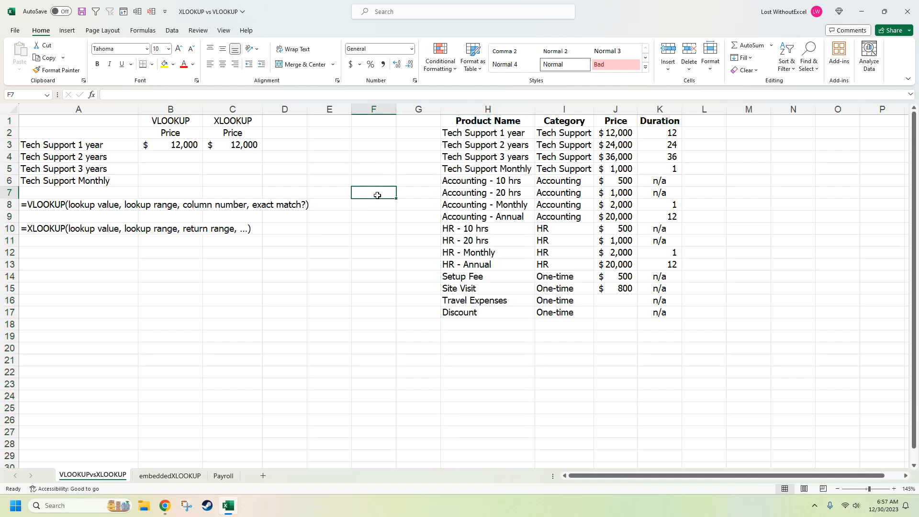
{"action": "left_click", "coordinate": [337, 159]}
{"action": "left_click", "coordinate": [378, 157]}
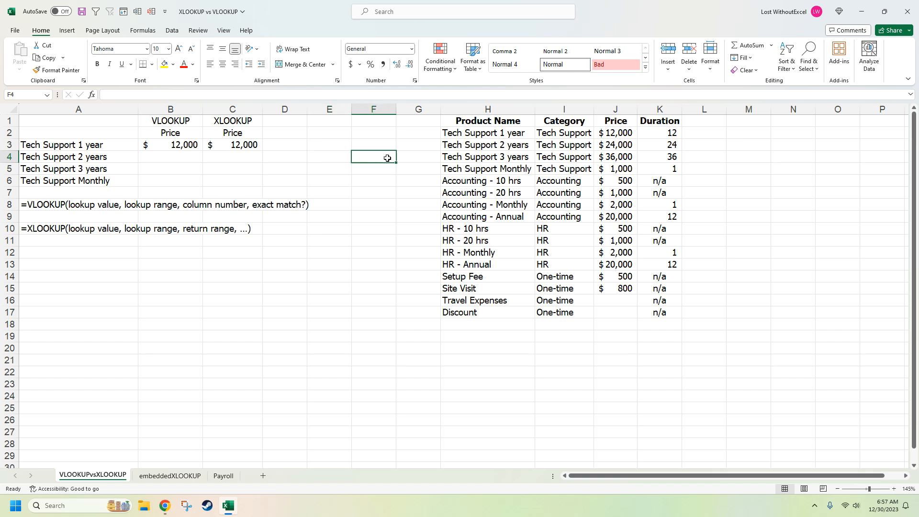
{"action": "left_click", "coordinate": [417, 158]}
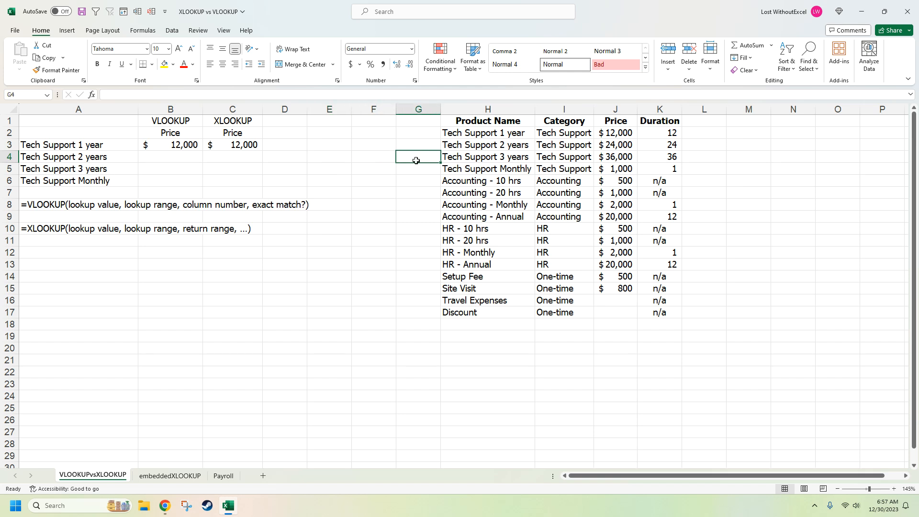
{"action": "left_click", "coordinate": [828, 108]}
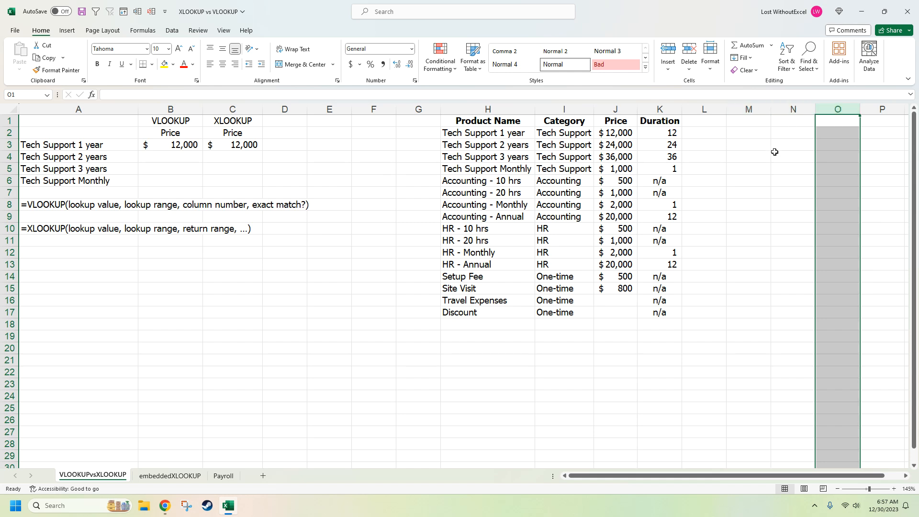
{"action": "left_click", "coordinate": [706, 190]}
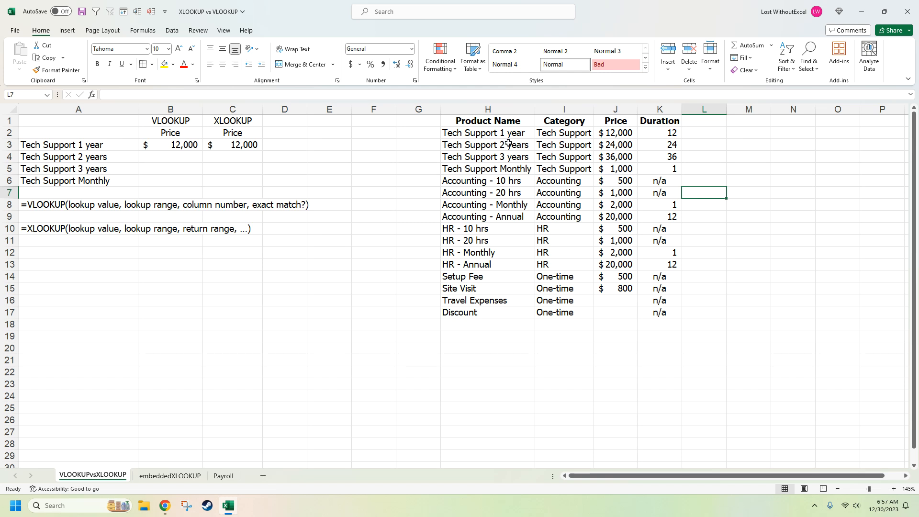
{"action": "right_click", "coordinate": [581, 109]}
{"action": "key", "text": "Escape"}
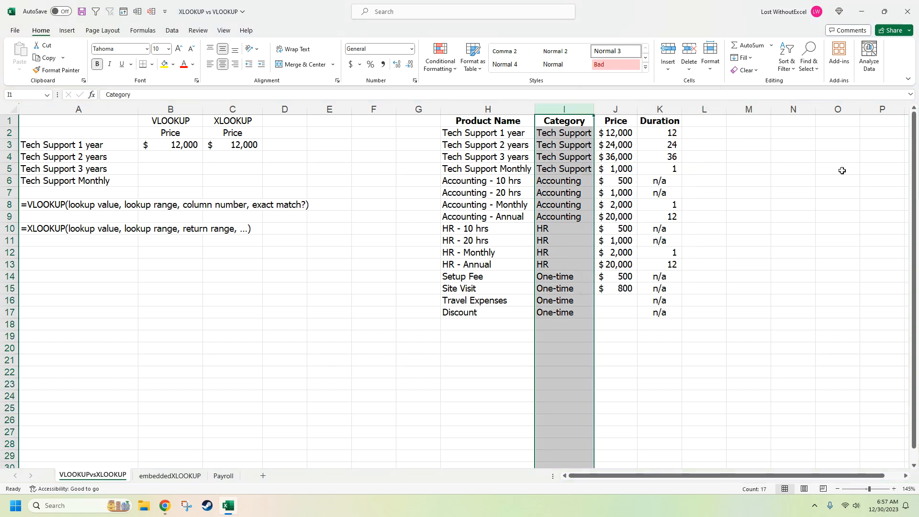
{"action": "left_click", "coordinate": [714, 172]}
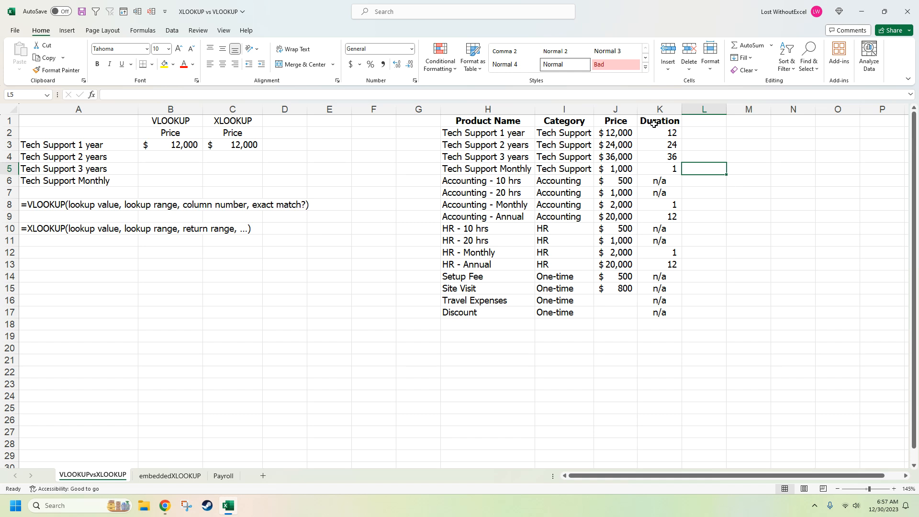
Move the Category column to after Duration in the product table, and check the formulas in B3 and C3
{"action": "right_click", "coordinate": [573, 110]}
{"action": "left_click", "coordinate": [595, 133]}
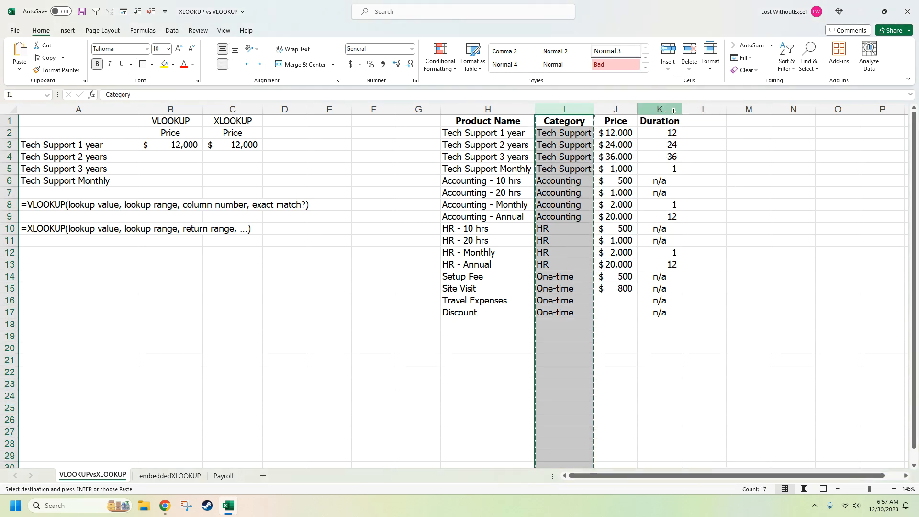
{"action": "right_click", "coordinate": [695, 110]}
{"action": "left_click", "coordinate": [742, 205]}
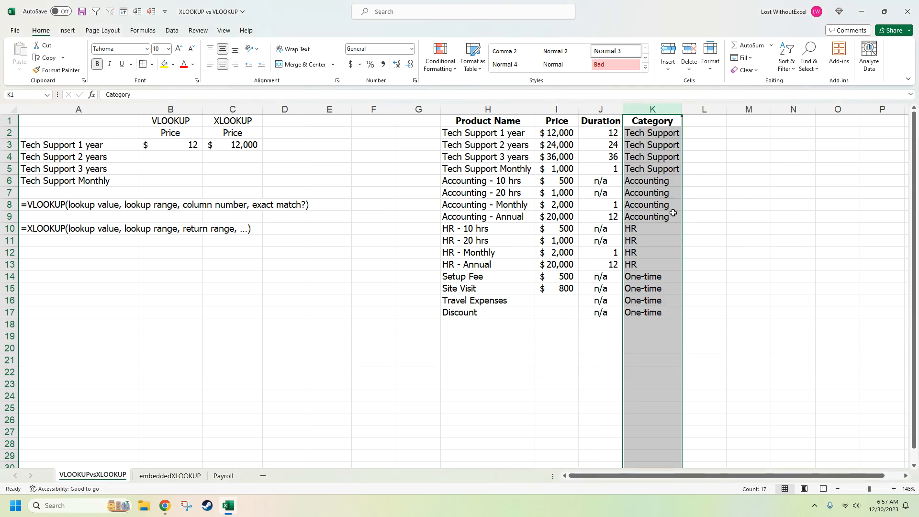
{"action": "left_click", "coordinate": [732, 227]}
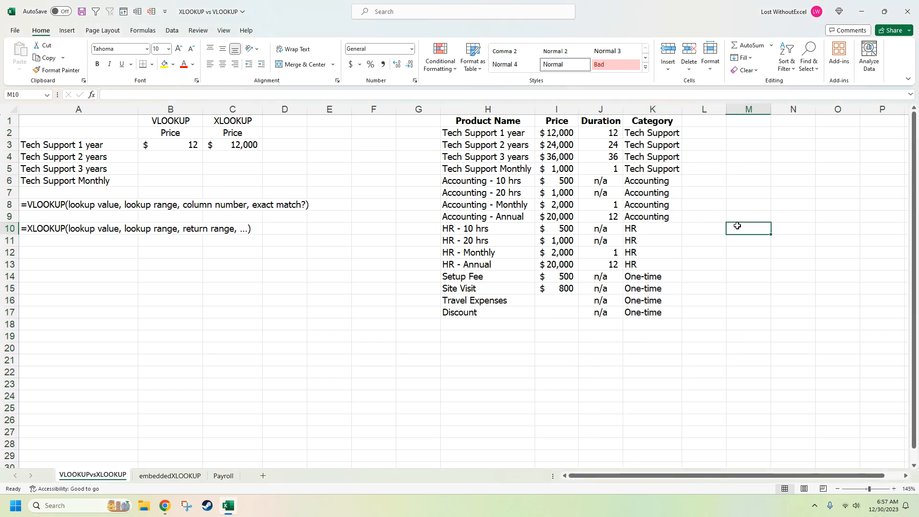
{"action": "left_click", "coordinate": [187, 148]}
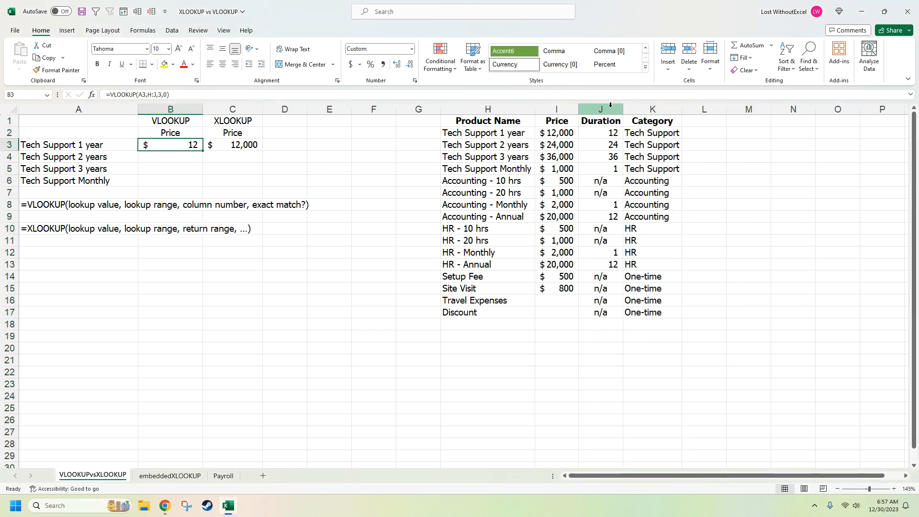
{"action": "left_click", "coordinate": [230, 143]}
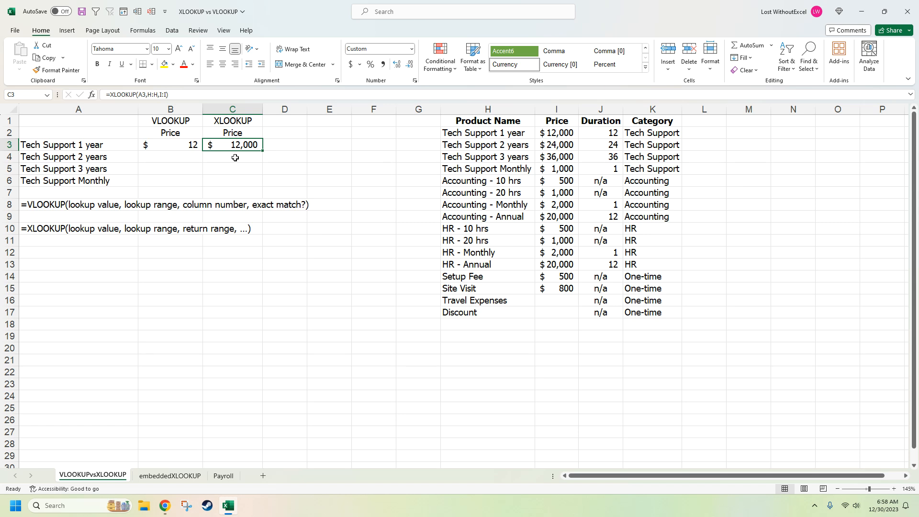
Copy the Price, Duration and Category headings from I1:K1 to C2:E2 and remove their bold formatting
{"action": "left_click_drag", "start_coordinate": [550, 119], "coordinate": [644, 116]}
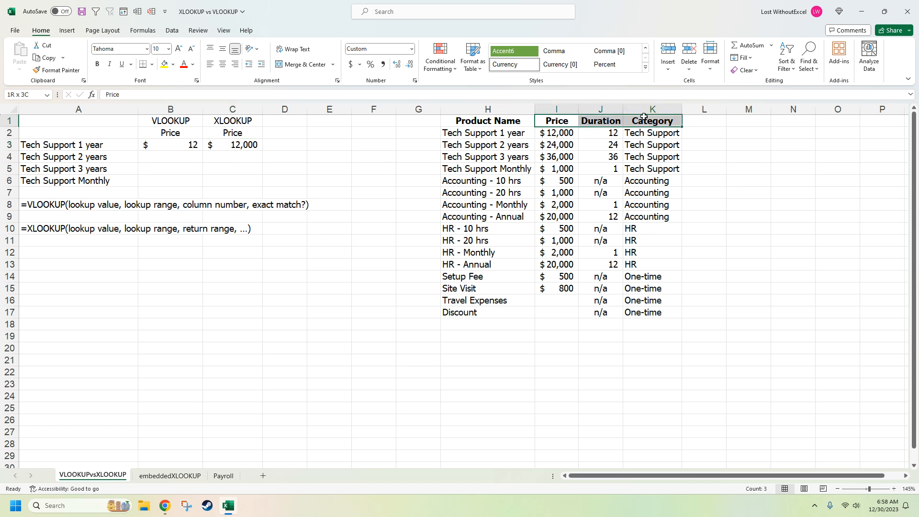
{"action": "key", "text": "ctrl+c"}
{"action": "left_click", "coordinate": [239, 132]}
{"action": "key", "text": "ctrl+v"}
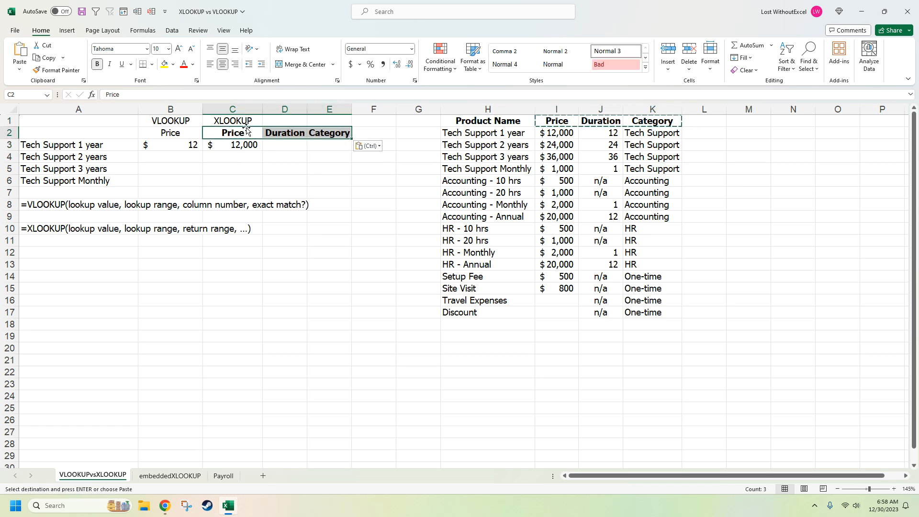
{"action": "key", "text": "ctrl+b"}
{"action": "left_click_drag", "start_coordinate": [242, 131], "coordinate": [316, 129]}
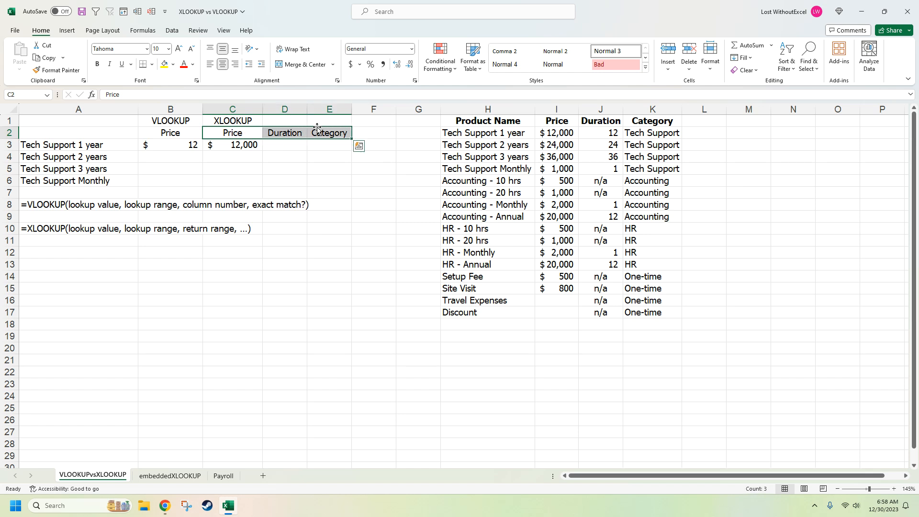
Replace the formula in C3 with =XLOOKUP(A3,H:H,I:K) to return Price, Duration and Category together
{"action": "left_click", "coordinate": [238, 142]}
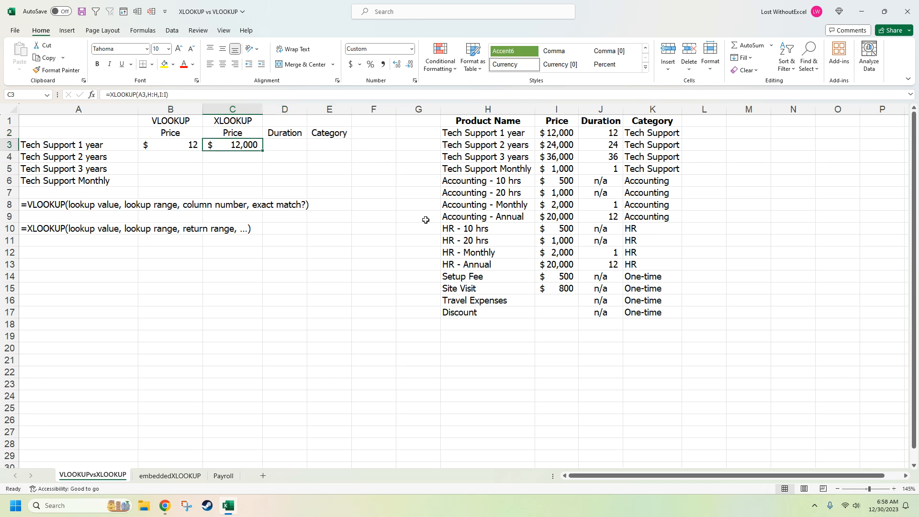
{"action": "key", "text": "Delete"}
{"action": "type", "text": "="}
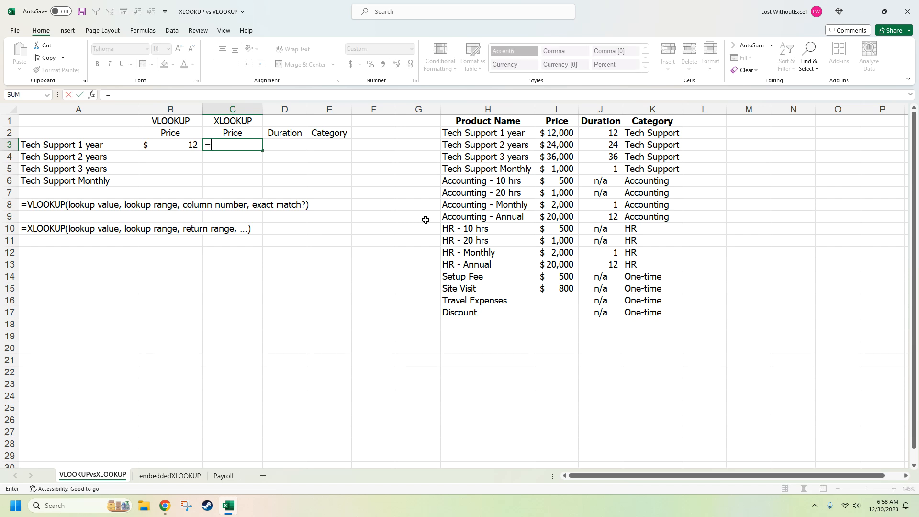
{"action": "type", "text": "xlookupo("}
{"action": "key", "text": "BackSpace"}
{"action": "key", "text": "BackSpace"}
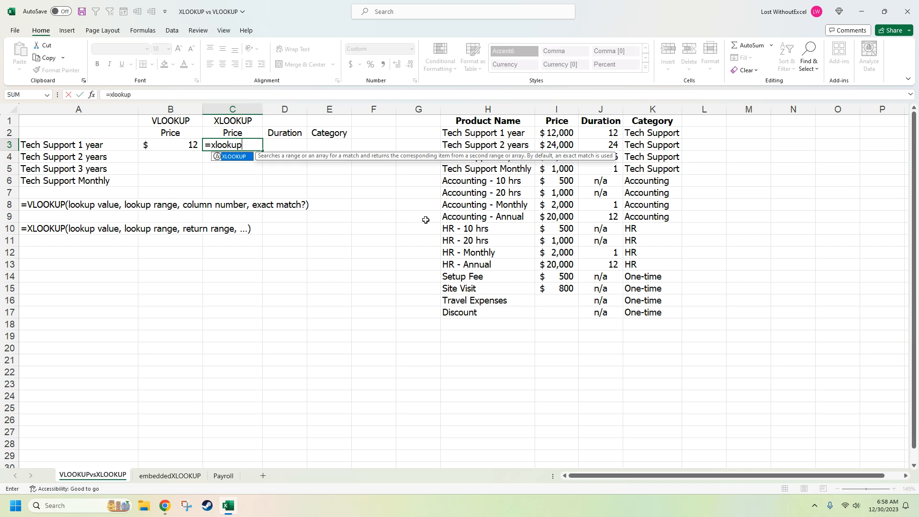
{"action": "type", "text": "("}
{"action": "left_click", "coordinate": [74, 146]}
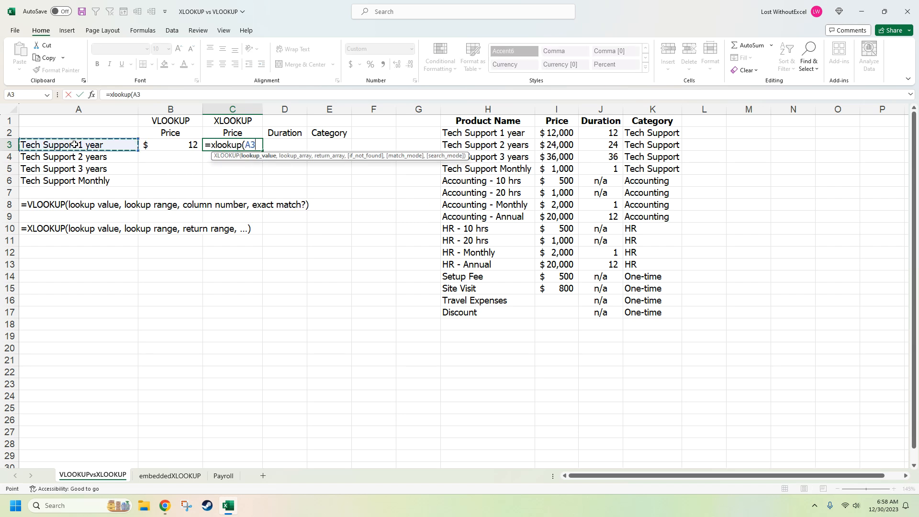
{"action": "type", "text": ","}
{"action": "left_click", "coordinate": [497, 104]}
{"action": "type", "text": ","}
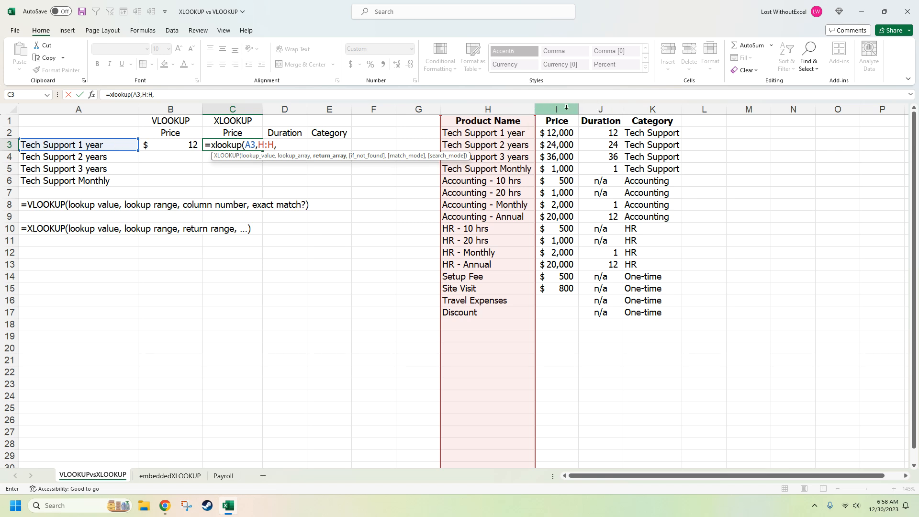
{"action": "left_click_drag", "start_coordinate": [565, 107], "coordinate": [650, 88]}
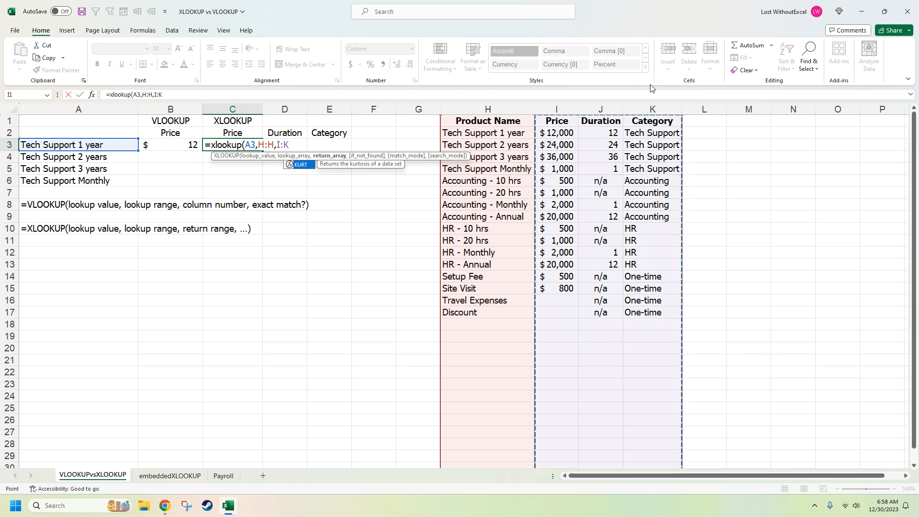
{"action": "type", "text": ")"}
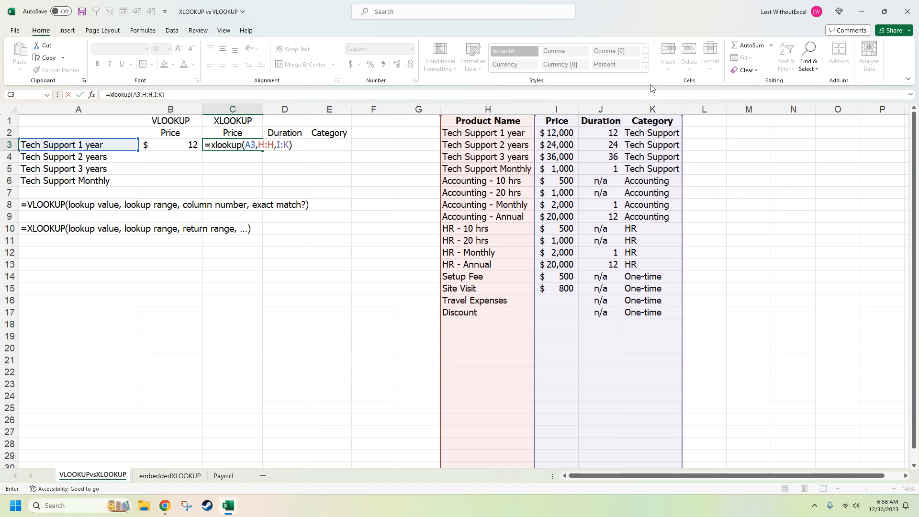
{"action": "key", "text": "Return"}
Inspect how the single XLOOKUP formula in C3 spills across D3 and E3
{"action": "left_click", "coordinate": [293, 146]}
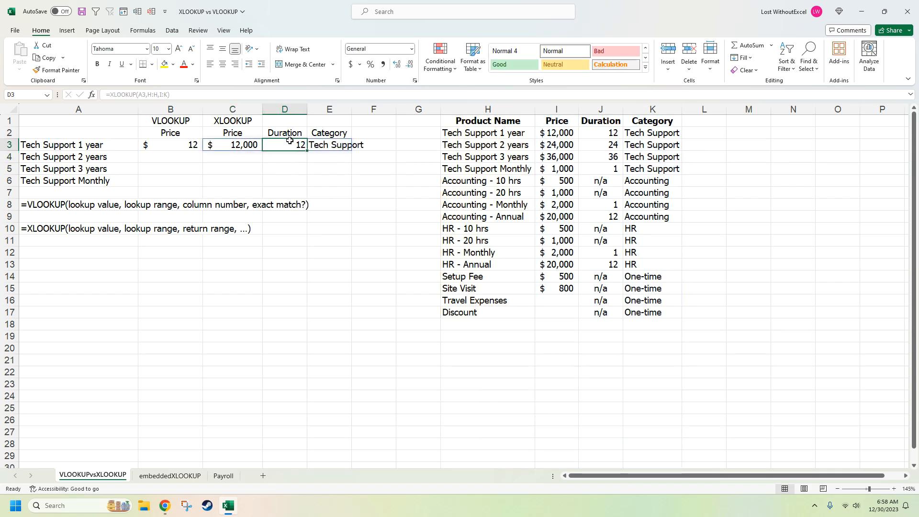
{"action": "left_click", "coordinate": [246, 145]}
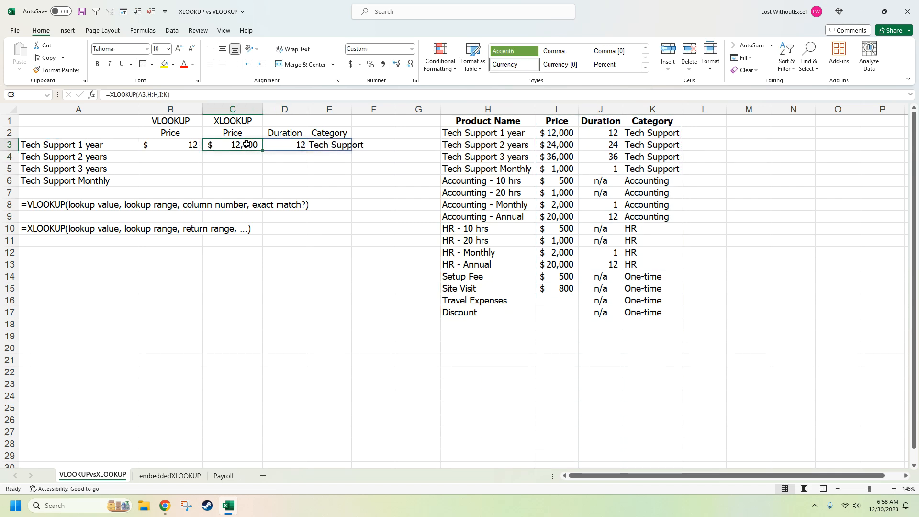
{"action": "left_click", "coordinate": [287, 144]}
{"action": "left_click", "coordinate": [335, 146]}
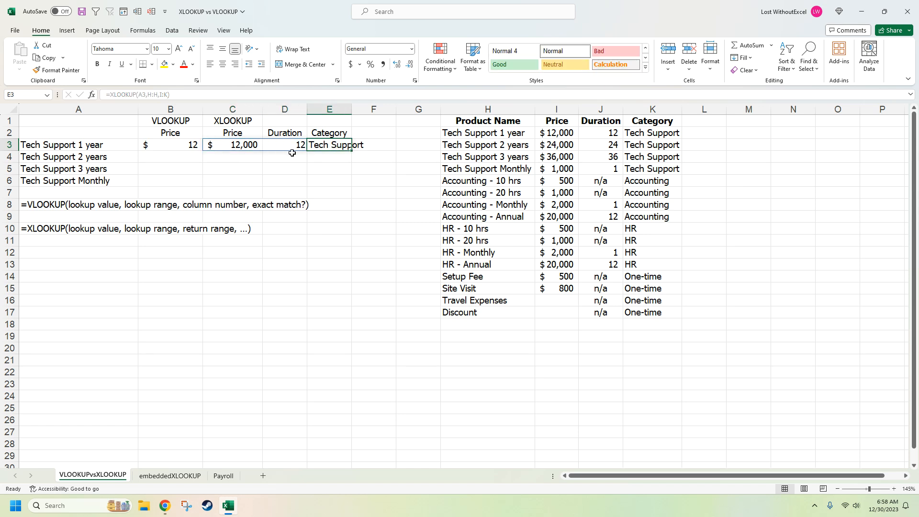
{"action": "left_click", "coordinate": [346, 166]}
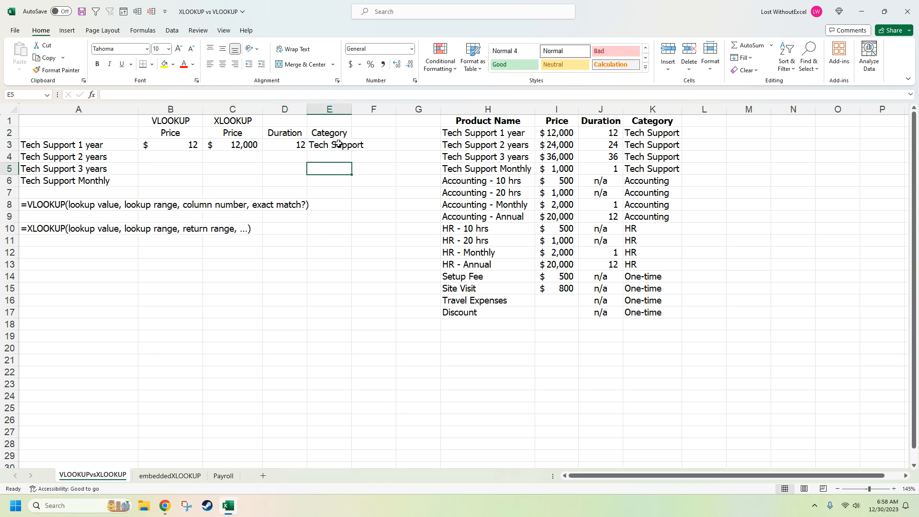
{"action": "left_click", "coordinate": [292, 145]}
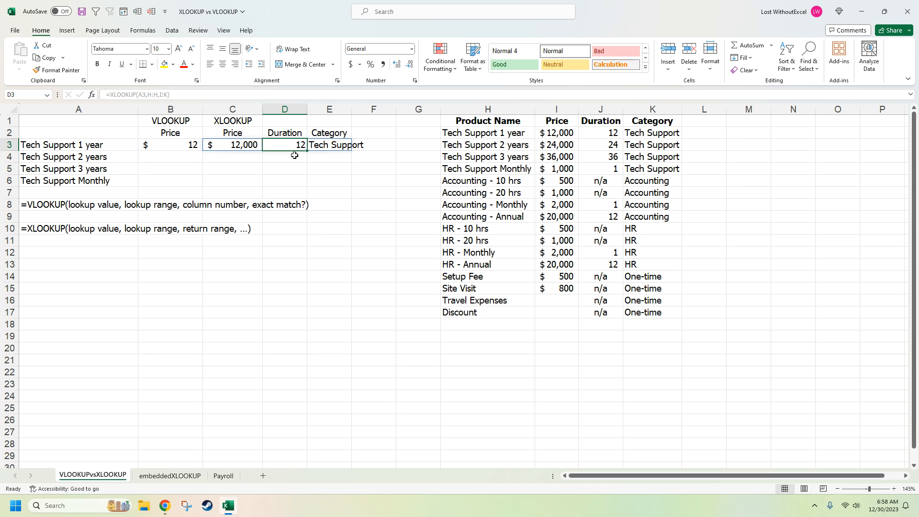
{"action": "left_click", "coordinate": [294, 155]}
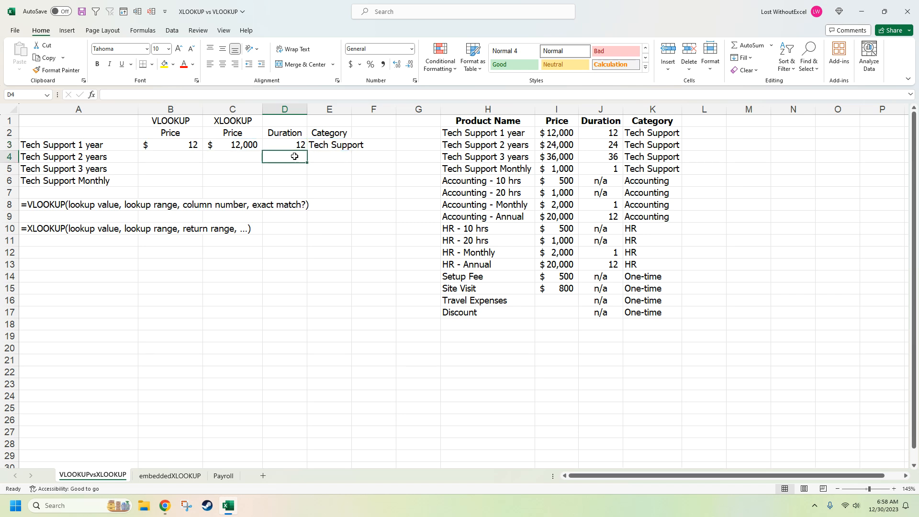
Compare the heading order in C2:E2 with source columns I:K, and recheck the formula across C3:E3
{"action": "left_click", "coordinate": [253, 132]}
{"action": "left_click", "coordinate": [273, 127]}
{"action": "left_click", "coordinate": [337, 135]}
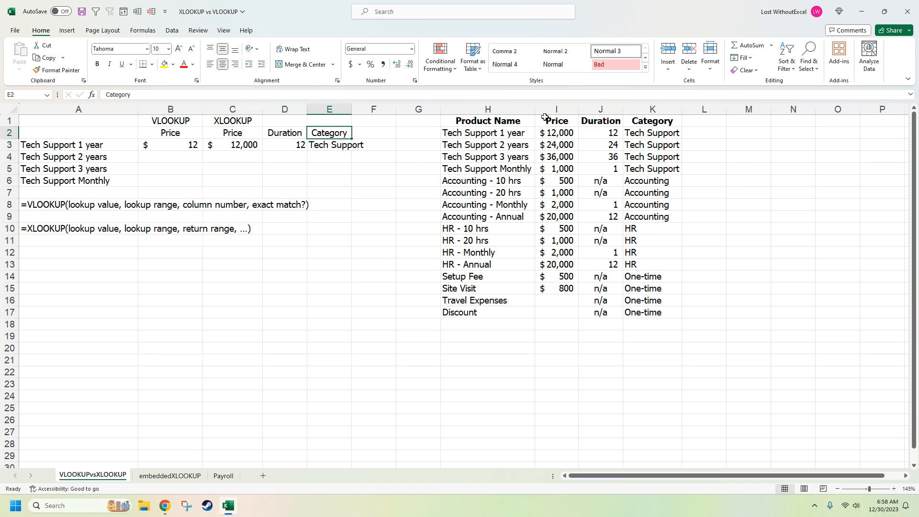
{"action": "left_click_drag", "start_coordinate": [545, 110], "coordinate": [651, 110]}
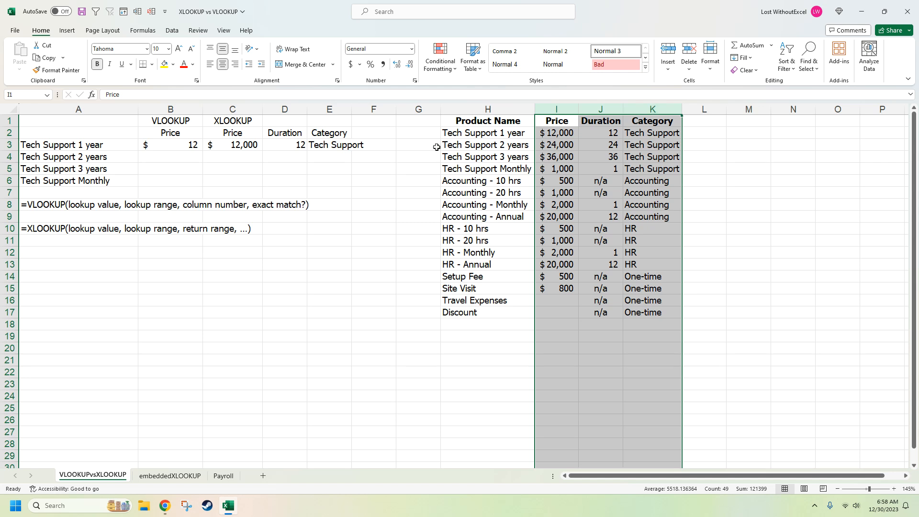
{"action": "left_click", "coordinate": [348, 173]}
{"action": "left_click", "coordinate": [253, 146]}
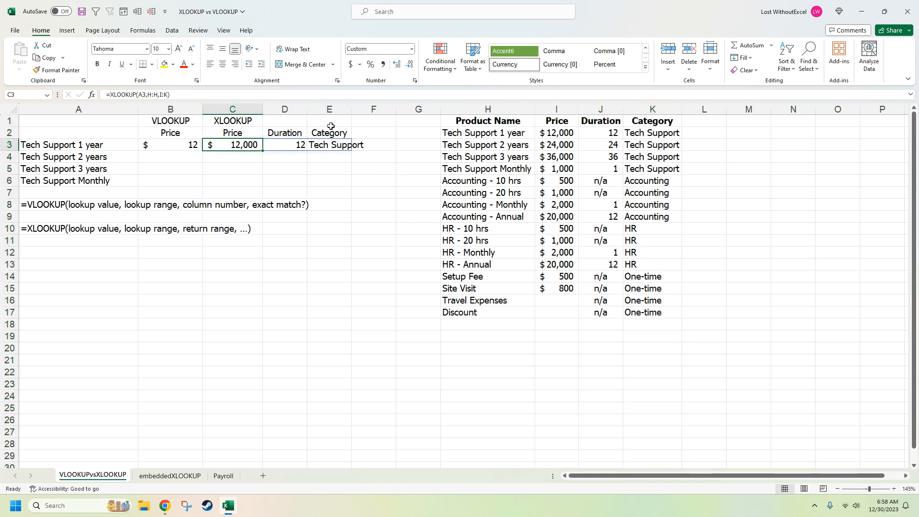
{"action": "key", "text": "Right"}
{"action": "key", "text": "Right"}
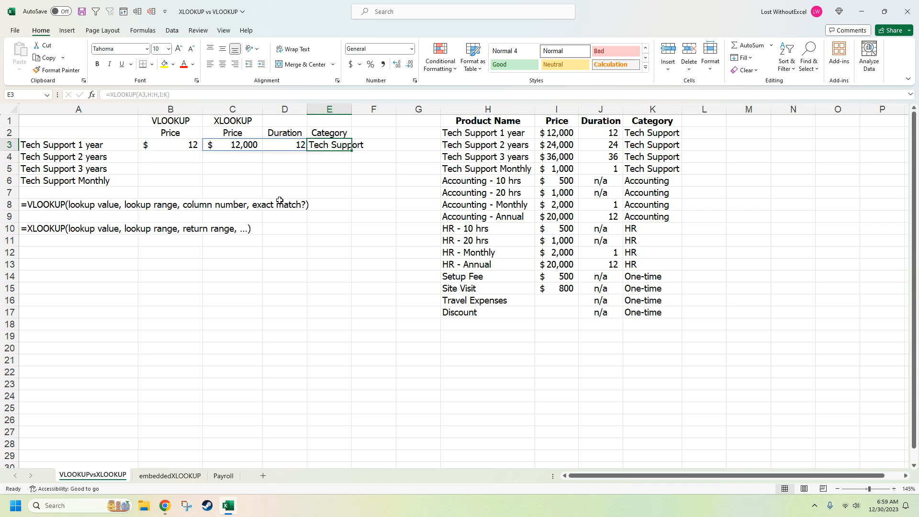
Try filling the XLOOKUP from C3 down to C6 for the other Tech Support products, and clear C4:E6
{"action": "left_click", "coordinate": [252, 147]}
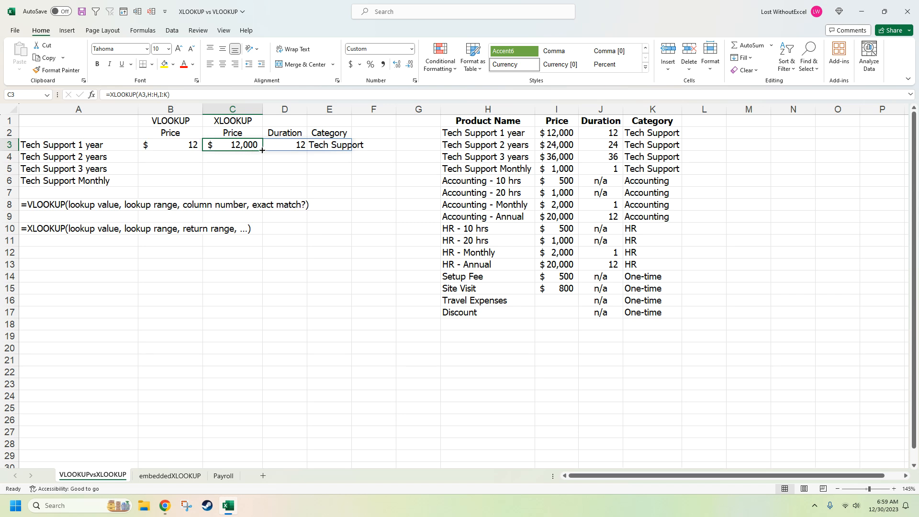
{"action": "left_click_drag", "start_coordinate": [100, 168], "coordinate": [96, 180]}
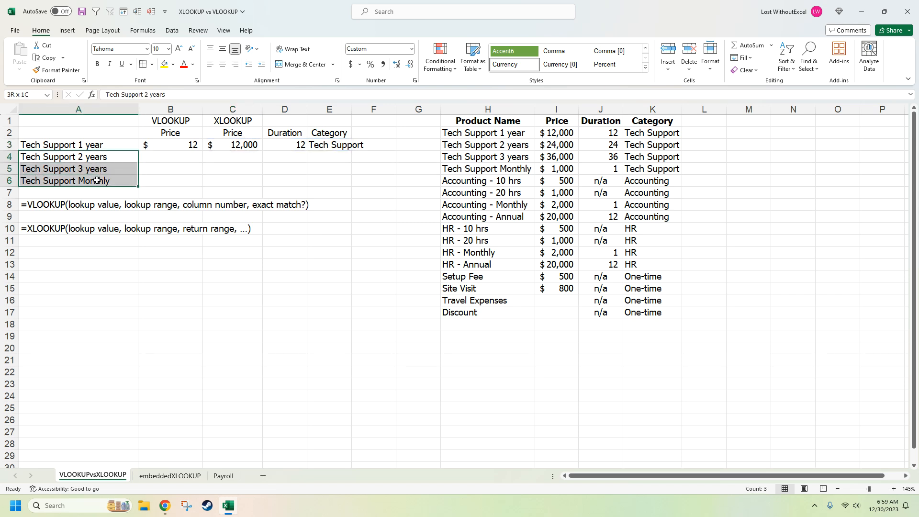
{"action": "left_click", "coordinate": [231, 139]}
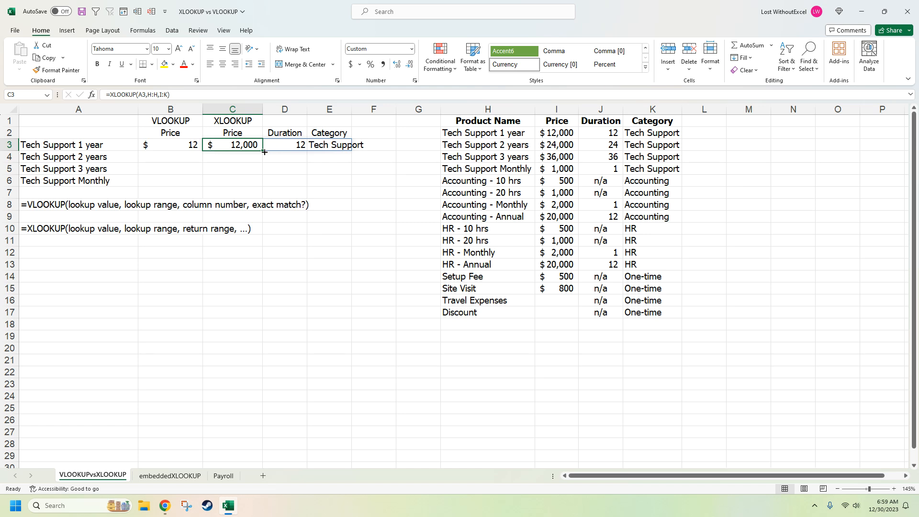
{"action": "left_click_drag", "start_coordinate": [264, 152], "coordinate": [265, 187]}
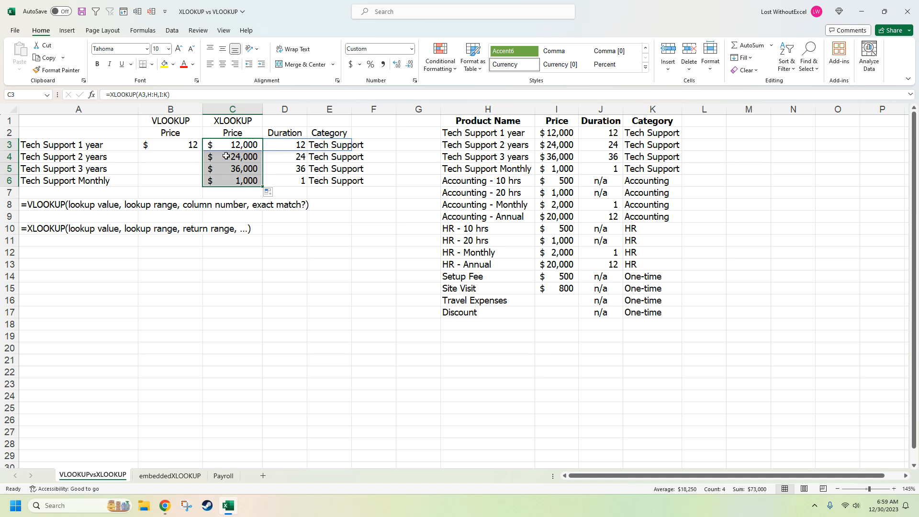
{"action": "left_click_drag", "start_coordinate": [225, 156], "coordinate": [328, 186]}
{"action": "key", "text": "Delete"}
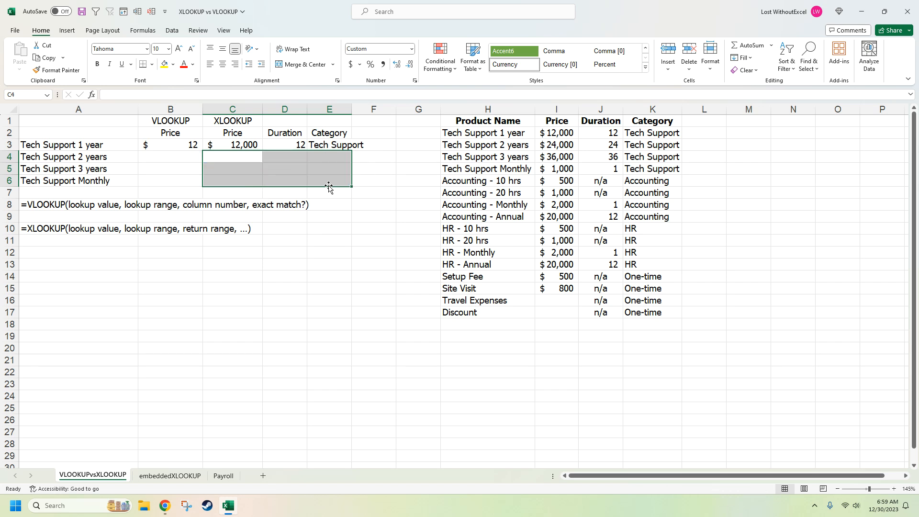
Review the VLOOKUP formula in B3 against the Duration and Product Name columns of the product table
{"action": "left_click", "coordinate": [185, 147]}
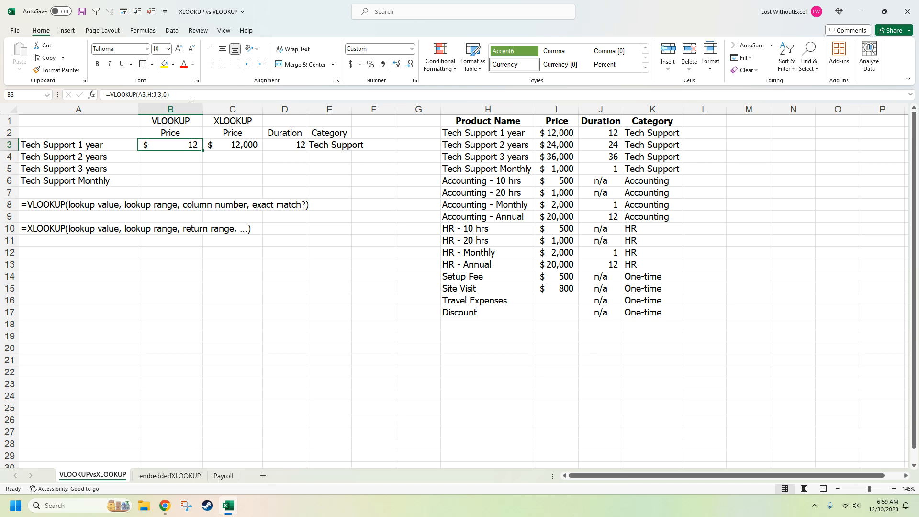
{"action": "right_click", "coordinate": [600, 109]}
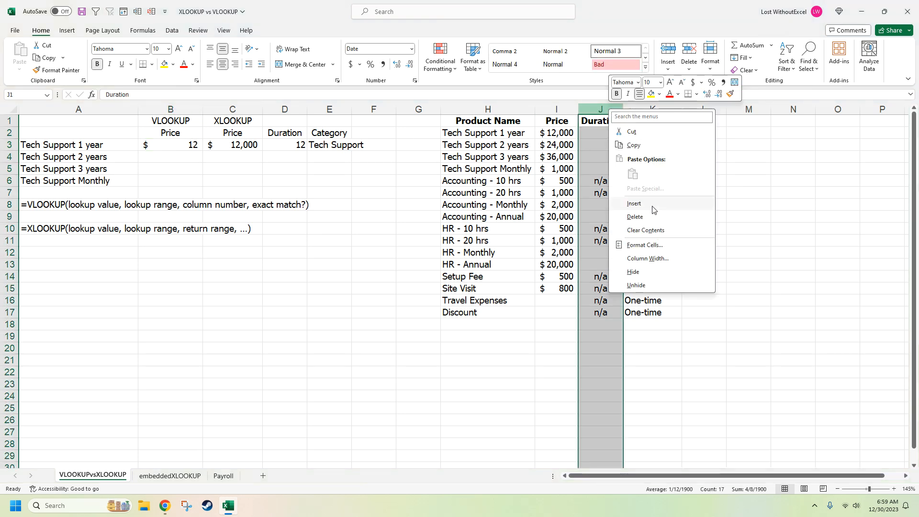
{"action": "left_click", "coordinate": [635, 134]}
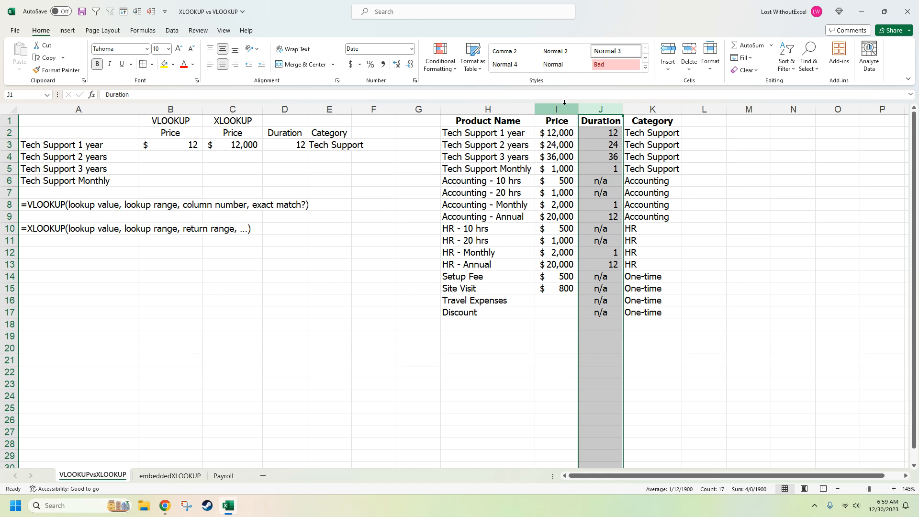
{"action": "left_click", "coordinate": [184, 146]}
{"action": "left_click", "coordinate": [500, 108]}
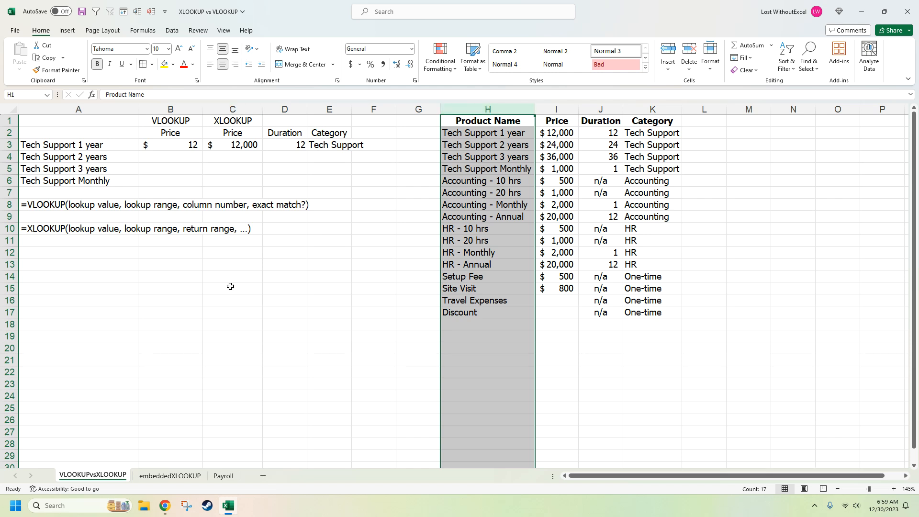
{"action": "left_click", "coordinate": [350, 293]}
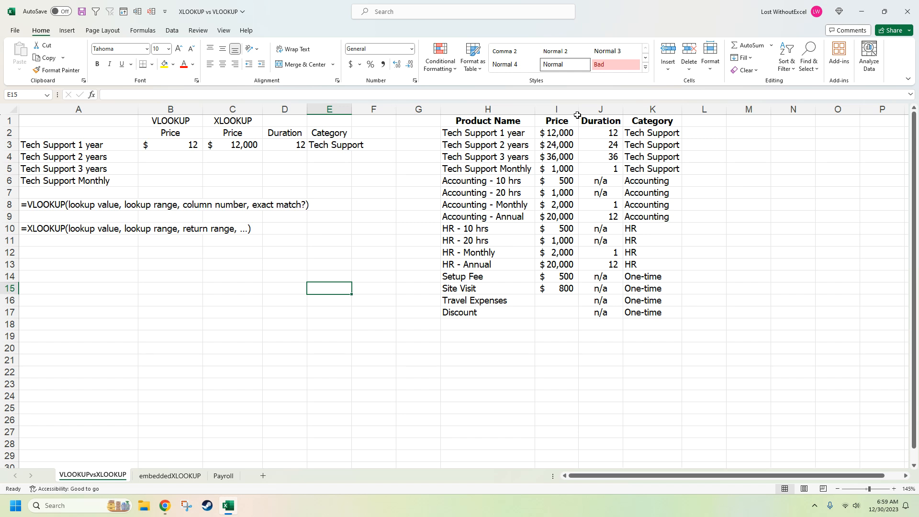
Review the XLOOKUP formula in C3 against its Price heading and the Price column of the product table
{"action": "left_click", "coordinate": [253, 147]}
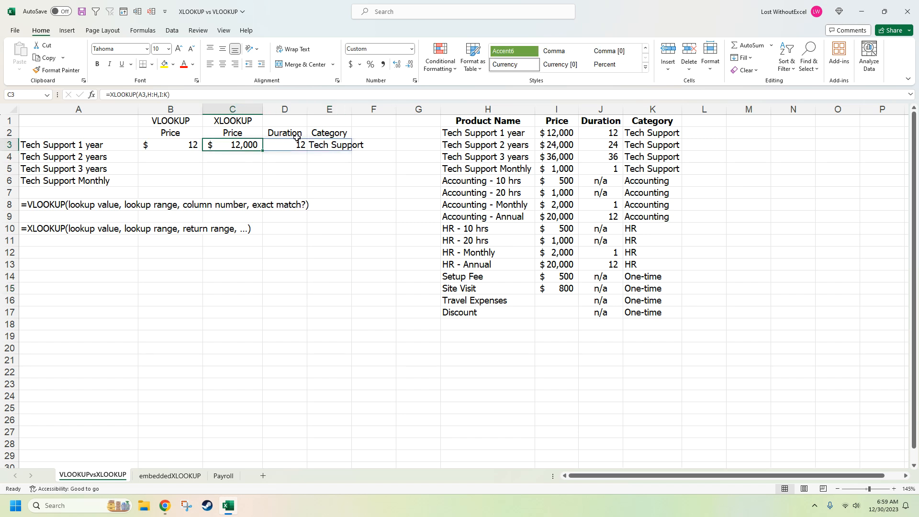
{"action": "left_click", "coordinate": [238, 132]}
{"action": "left_click", "coordinate": [214, 142]}
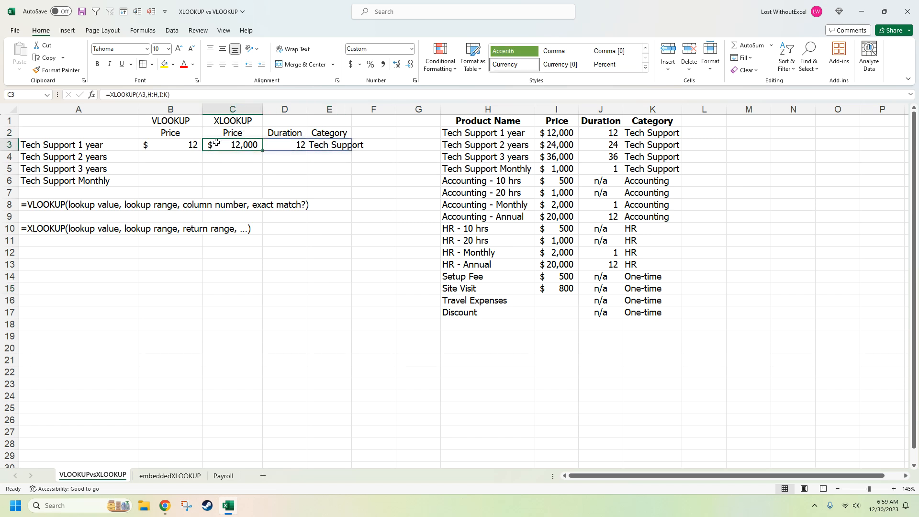
{"action": "left_click", "coordinate": [560, 110]}
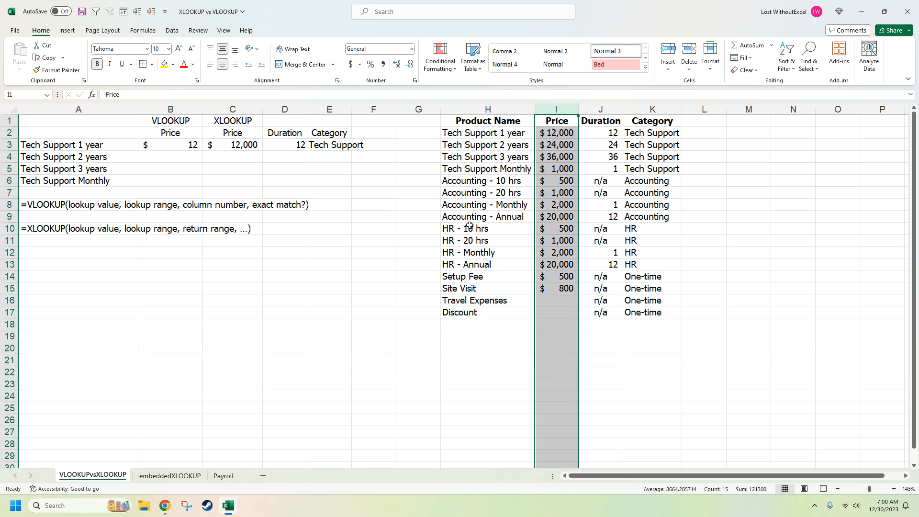
{"action": "left_click", "coordinate": [481, 356]}
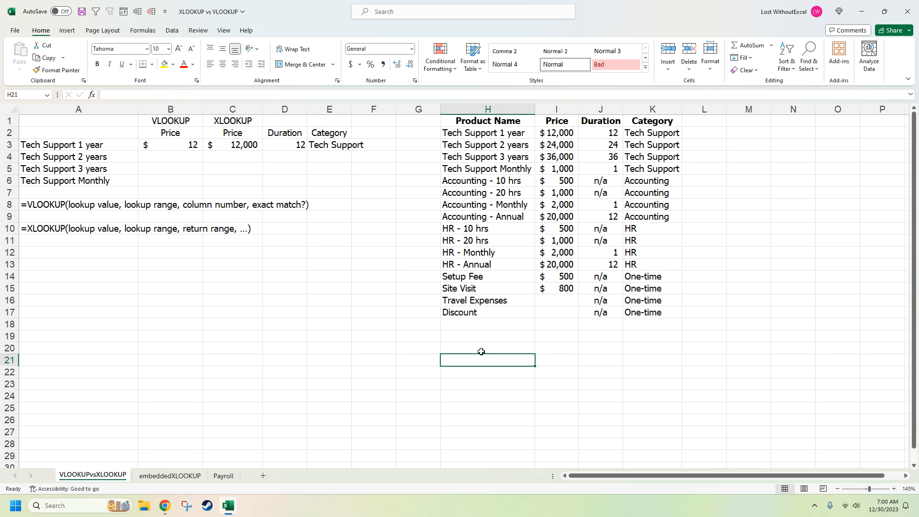
Examine the column headings across the Payroll sheet, from SVC FEE RATE through the FUTA, SUI, ETS and ADJ columns
{"action": "left_click", "coordinate": [224, 476]}
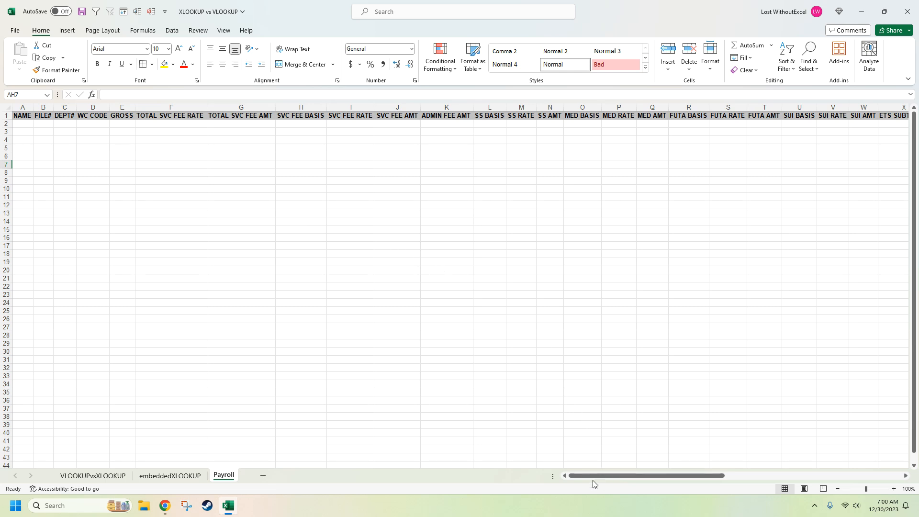
{"action": "left_click_drag", "start_coordinate": [596, 476], "coordinate": [596, 477]}
{"action": "left_click_drag", "start_coordinate": [368, 106], "coordinate": [672, 181]}
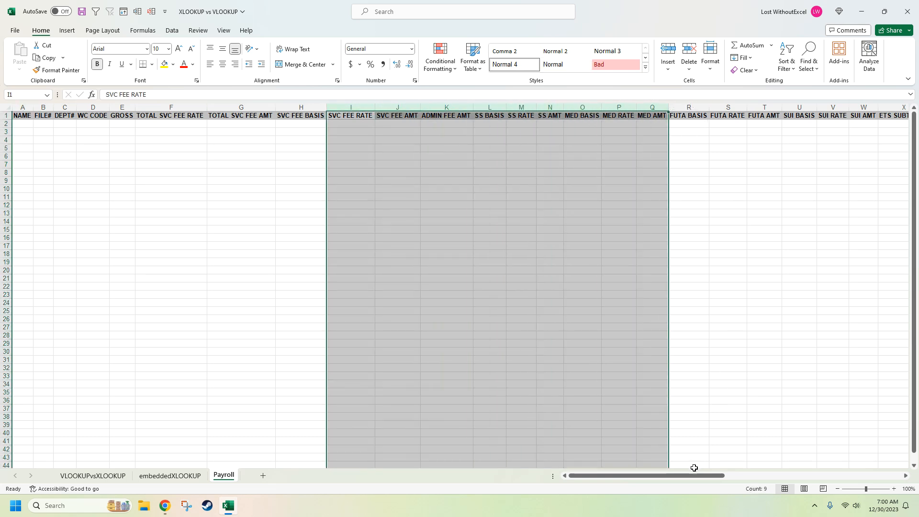
{"action": "left_click_drag", "start_coordinate": [689, 475], "coordinate": [637, 471]}
{"action": "left_click_drag", "start_coordinate": [659, 472], "coordinate": [719, 454]}
{"action": "left_click_drag", "start_coordinate": [335, 114], "coordinate": [826, 106]}
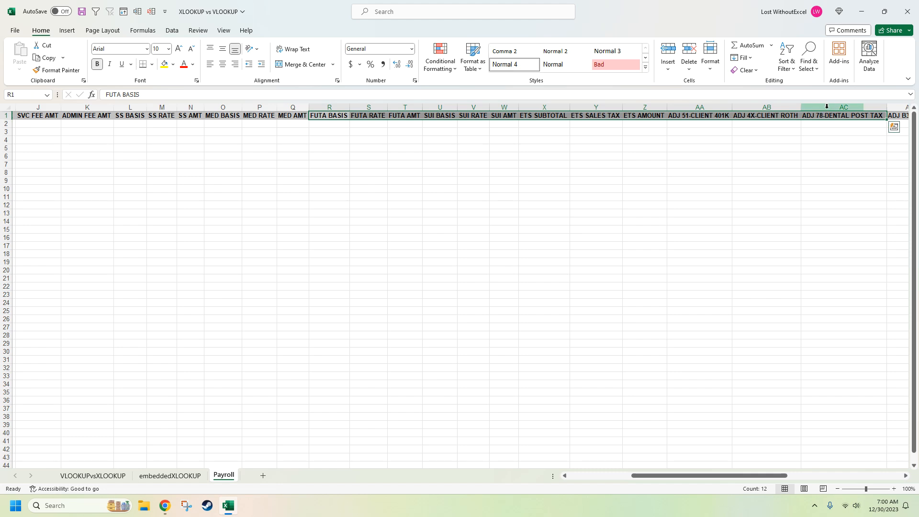
{"action": "left_click_drag", "start_coordinate": [690, 475], "coordinate": [749, 463]}
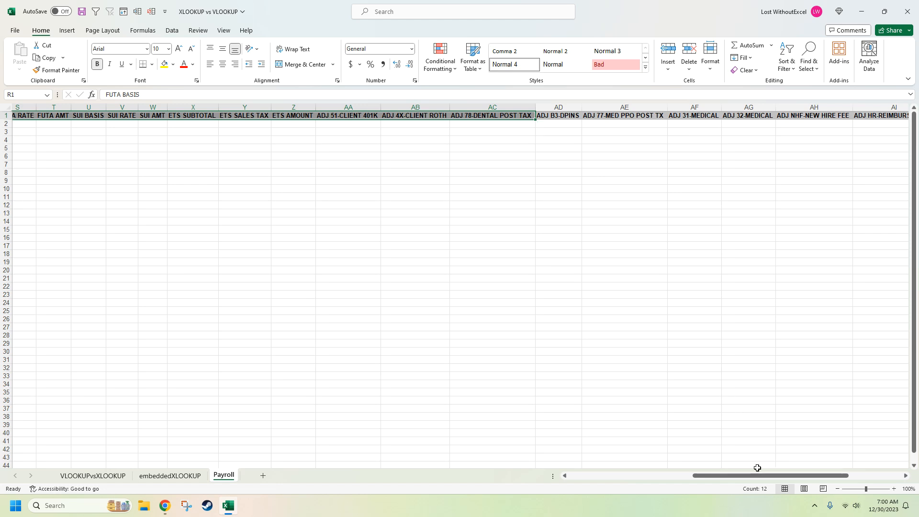
Compare the Price, Duration and Category columns on the VLOOKUPvsXLOOKUP sheet with the many column headings on the Payroll sheet
{"action": "left_click_drag", "start_coordinate": [757, 476], "coordinate": [627, 478]}
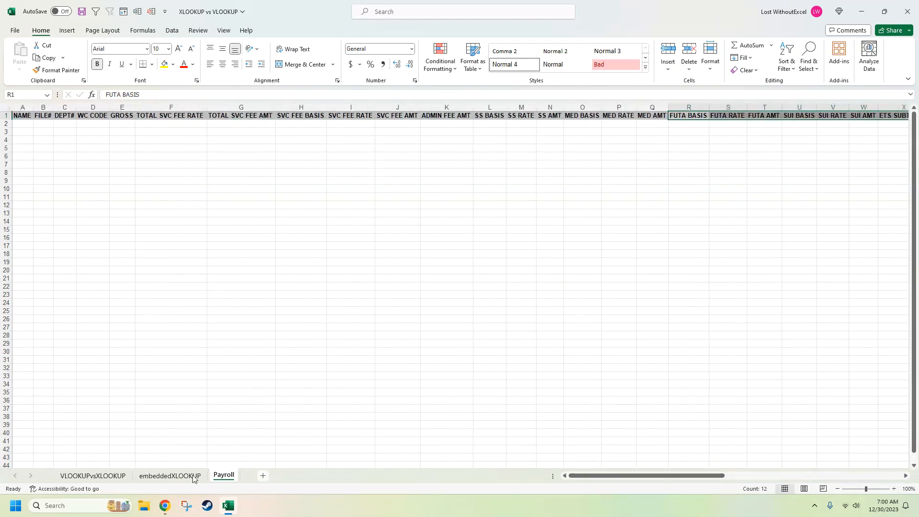
{"action": "left_click", "coordinate": [90, 478]}
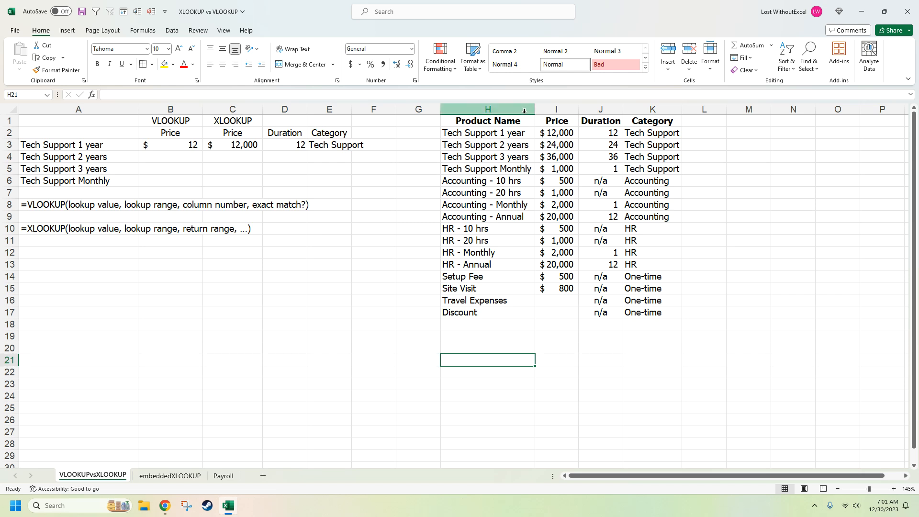
{"action": "left_click_drag", "start_coordinate": [550, 109], "coordinate": [632, 109]}
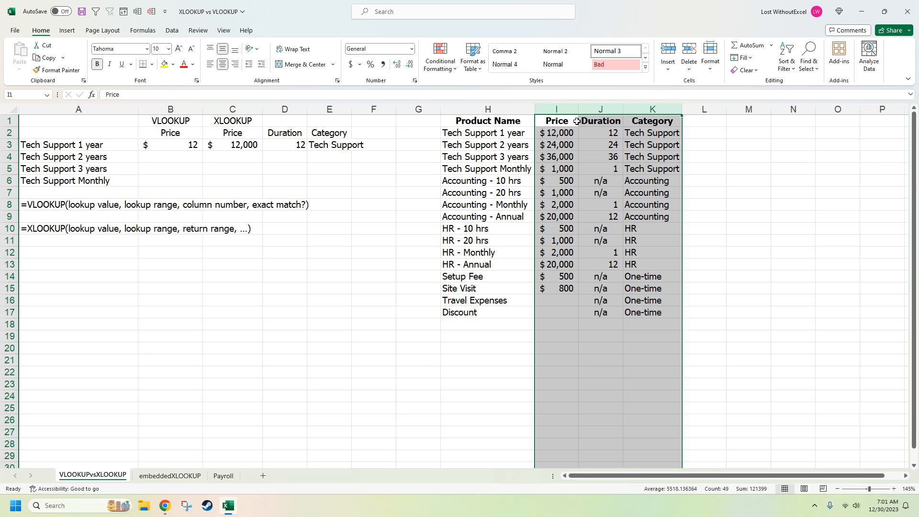
{"action": "left_click", "coordinate": [226, 476]}
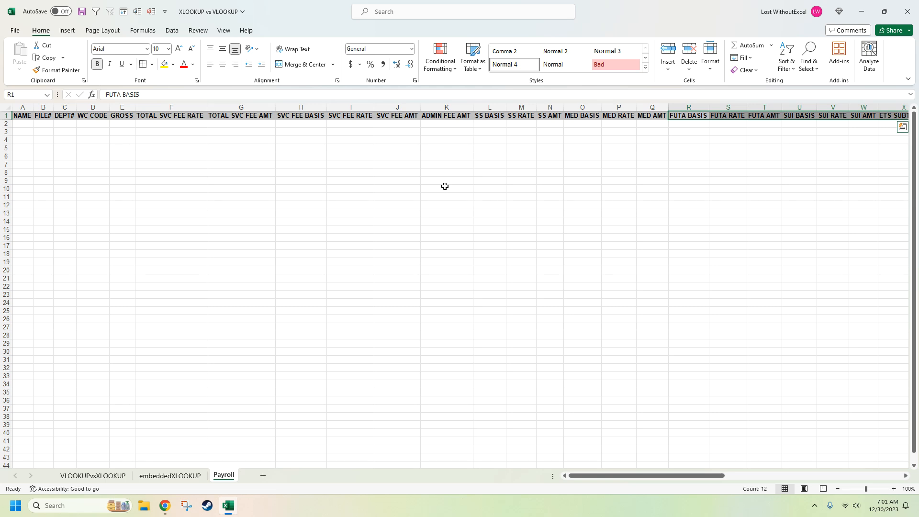
{"action": "left_click_drag", "start_coordinate": [636, 472], "coordinate": [736, 472]}
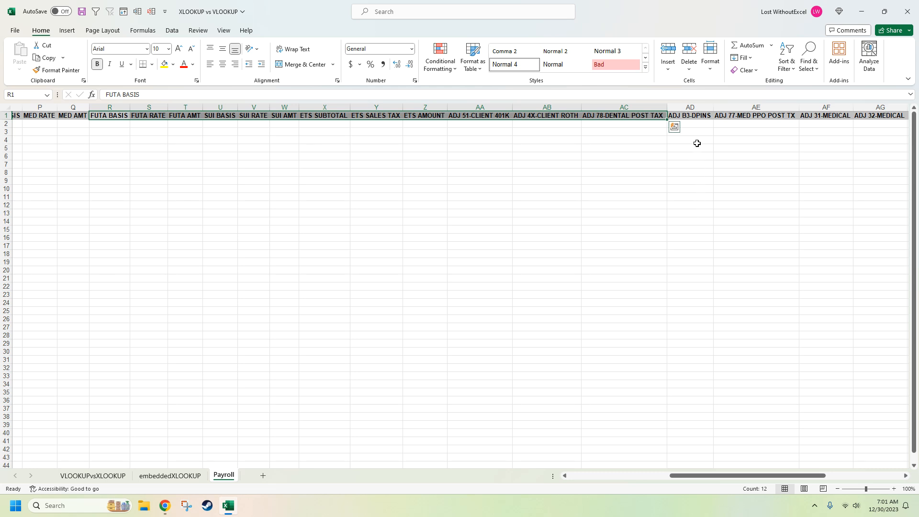
{"action": "left_click", "coordinate": [400, 156]}
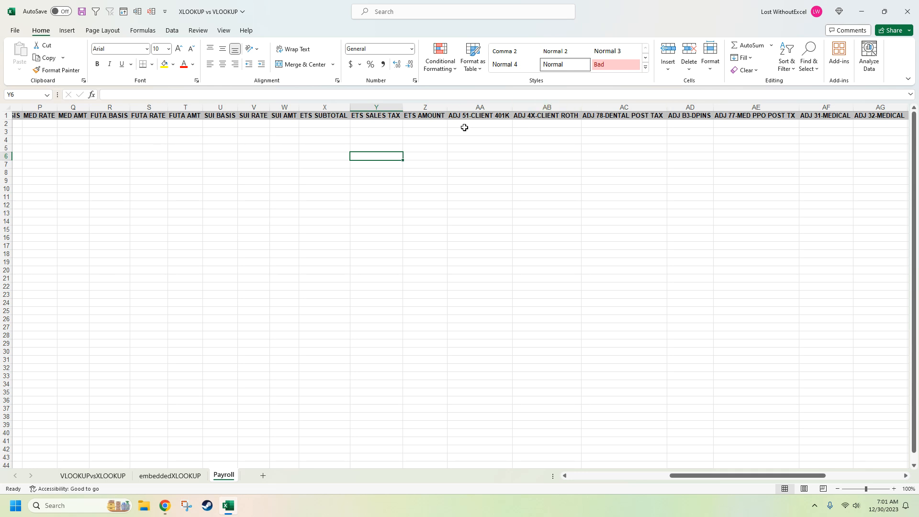
On the embeddedXLOOKUP sheet, clear the product names in A3:A5 and review the product table's columns G to J
{"action": "left_click", "coordinate": [156, 478]}
{"action": "left_click", "coordinate": [287, 348]}
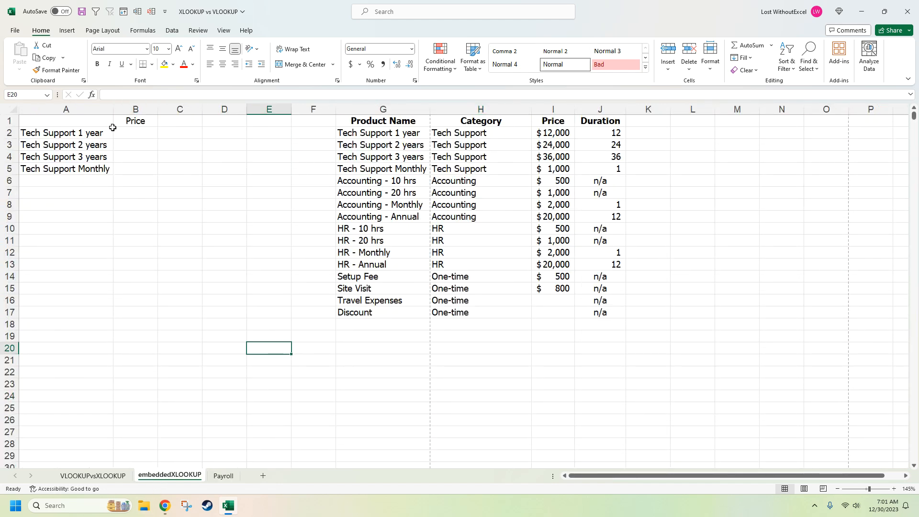
{"action": "left_click_drag", "start_coordinate": [95, 144], "coordinate": [95, 165]}
{"action": "key", "text": "Delete"}
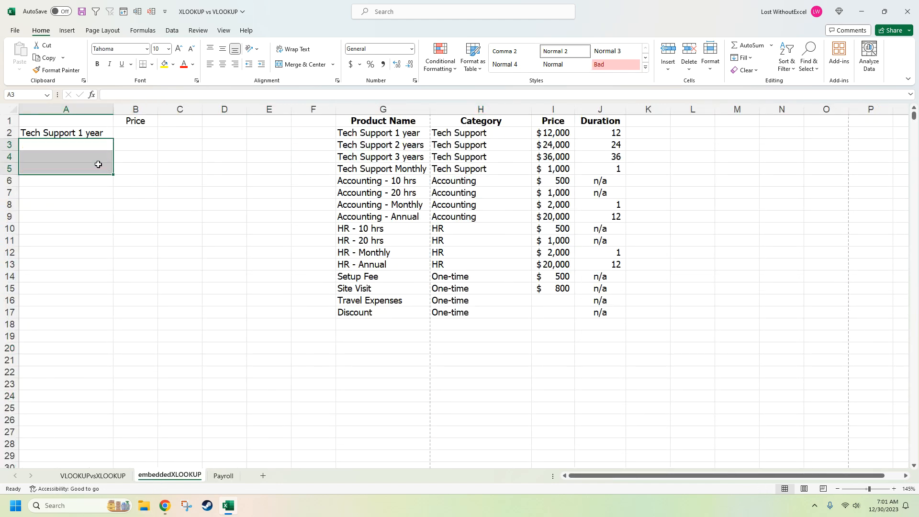
{"action": "left_click_drag", "start_coordinate": [403, 108], "coordinate": [606, 102]}
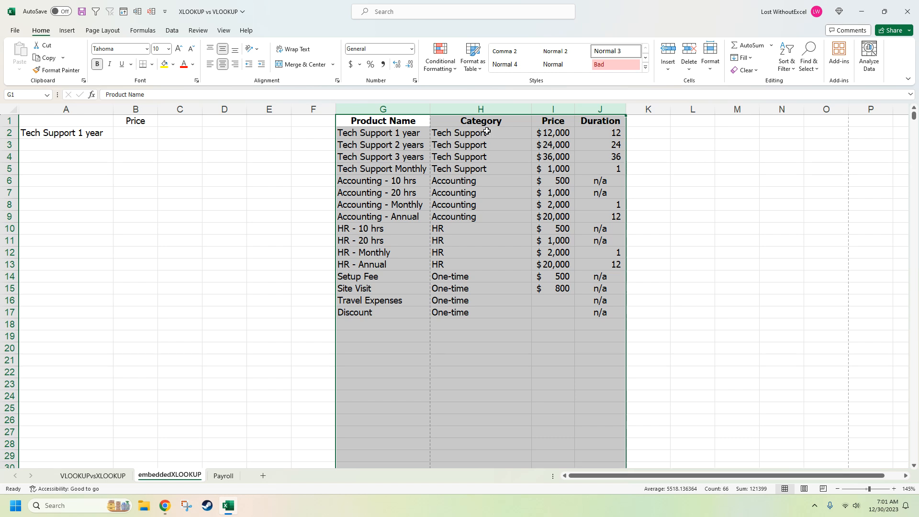
{"action": "left_click", "coordinate": [556, 110]}
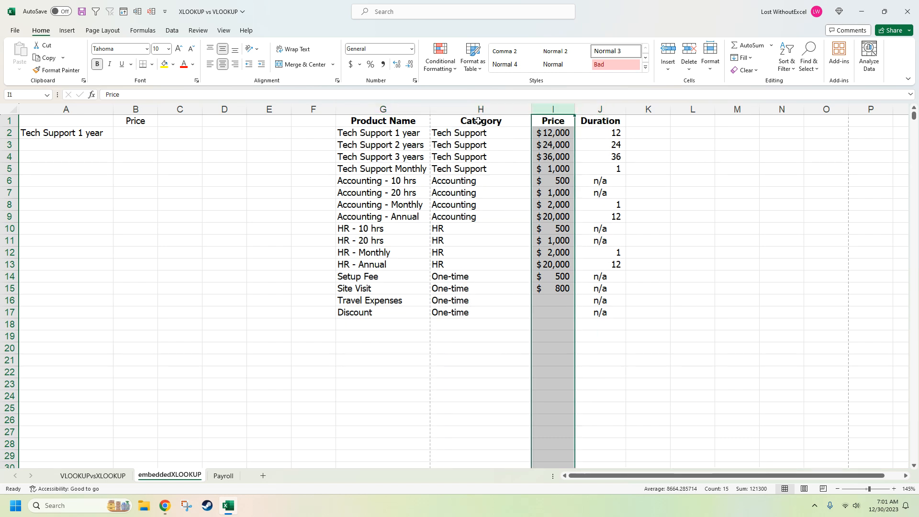
Begin an XLOOKUP in B2 with the Price heading B1 as lookup value and the header row G1:AE1 as lookup array
{"action": "left_click", "coordinate": [152, 134]}
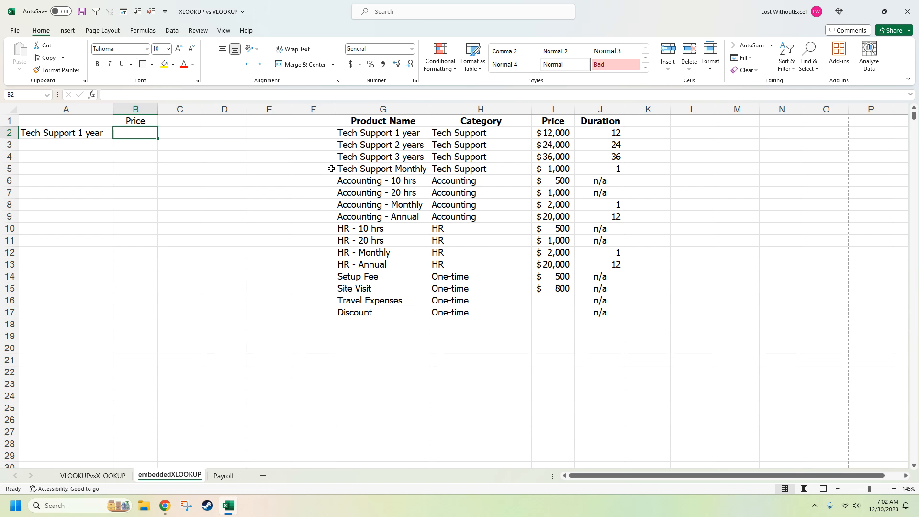
{"action": "type", "text": "=xlookup("}
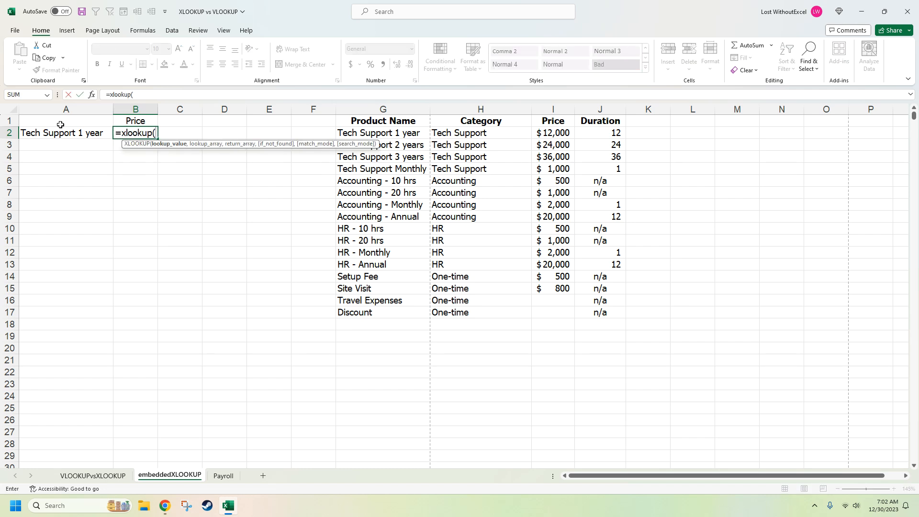
{"action": "left_click", "coordinate": [136, 118]}
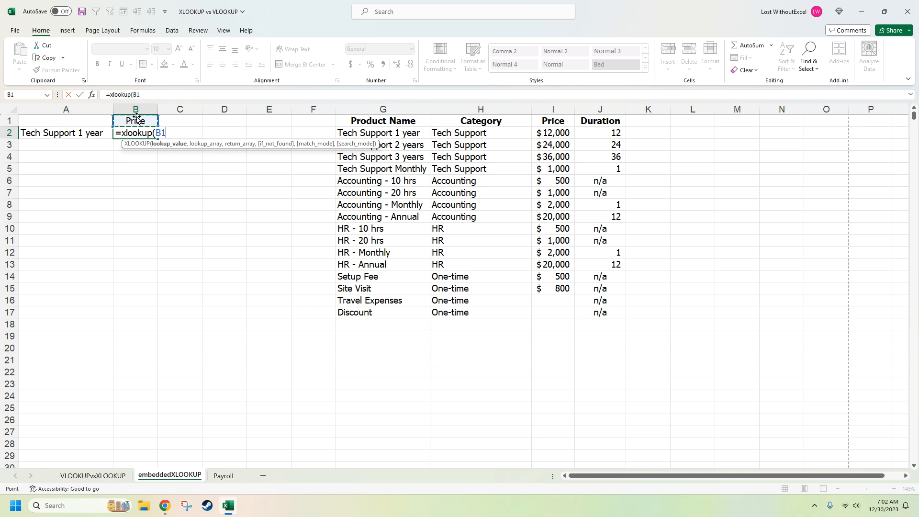
{"action": "type", "text": ","}
{"action": "left_click_drag", "start_coordinate": [377, 122], "coordinate": [859, 117]}
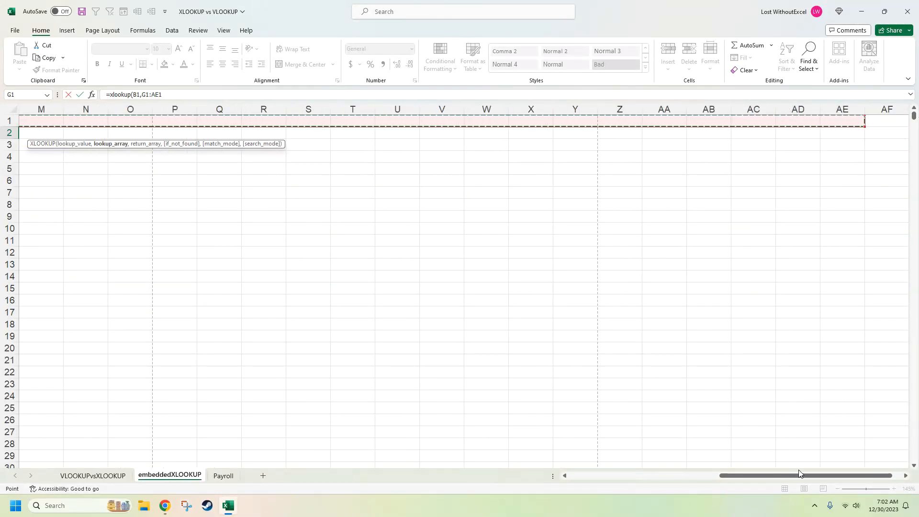
{"action": "left_click_drag", "start_coordinate": [798, 473], "coordinate": [641, 475]}
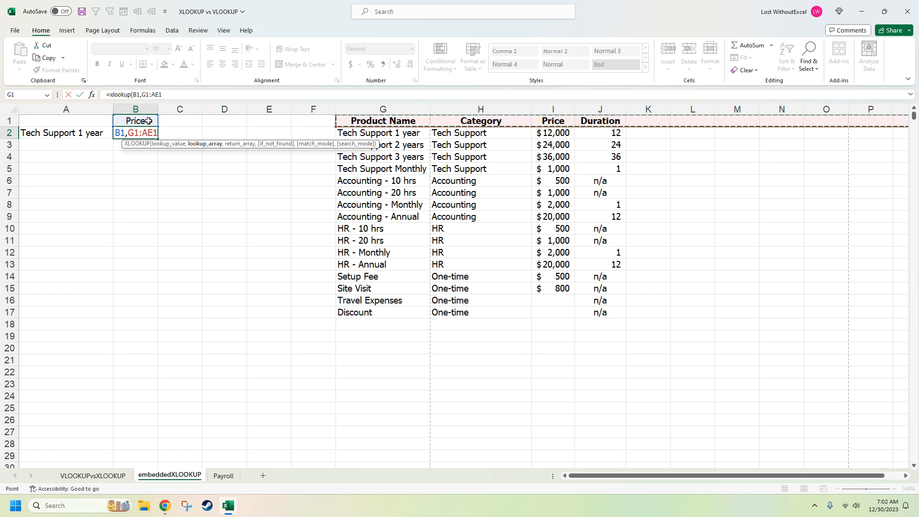
Nest an XLOOKUP of A2 in column G returning H:AE as the outer return array, and enter the formula with its missing closing parenthesis
{"action": "type", "text": ",xlookup("}
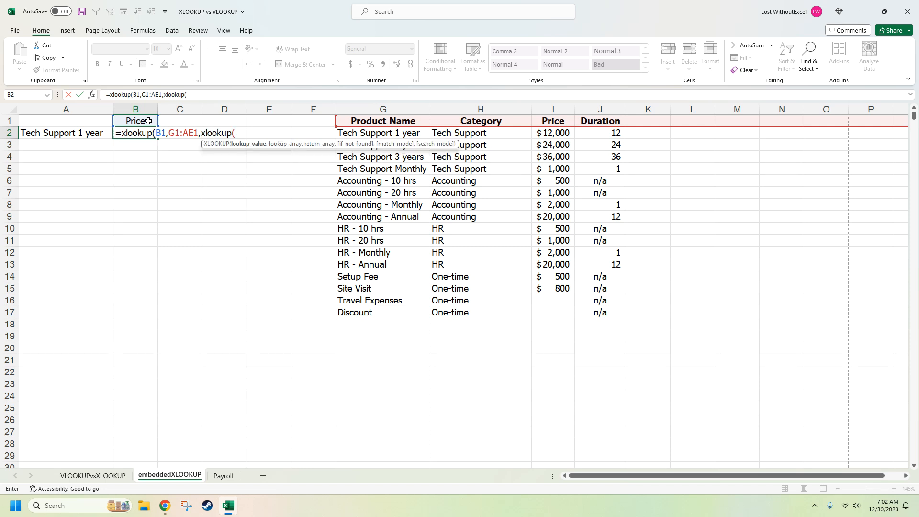
{"action": "left_click", "coordinate": [91, 134]}
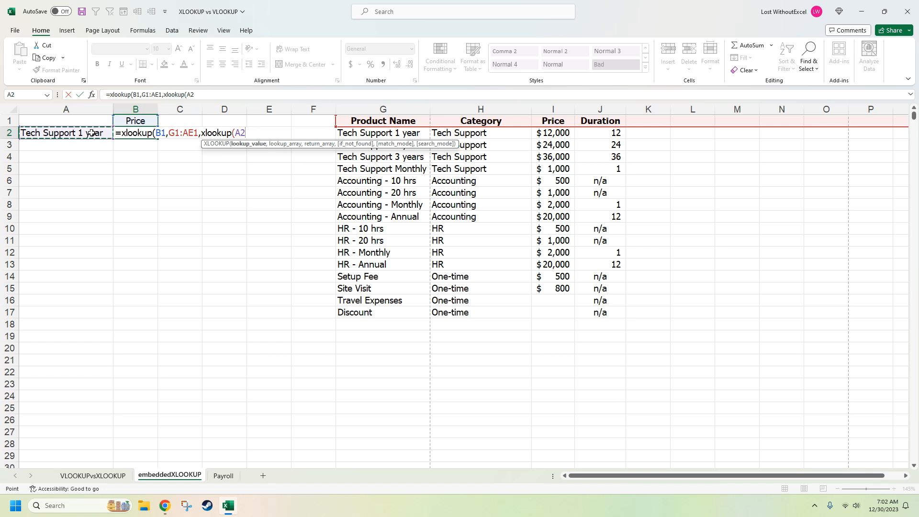
{"action": "type", "text": ","}
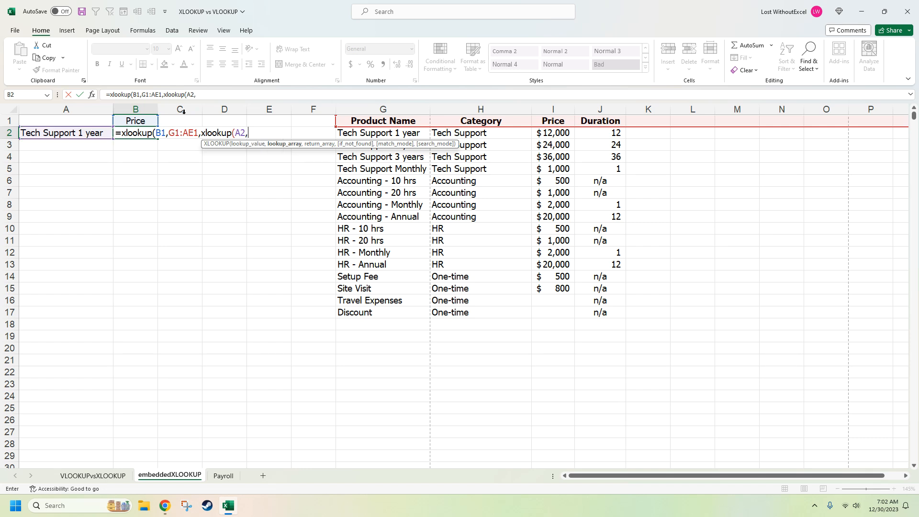
{"action": "left_click", "coordinate": [394, 108]}
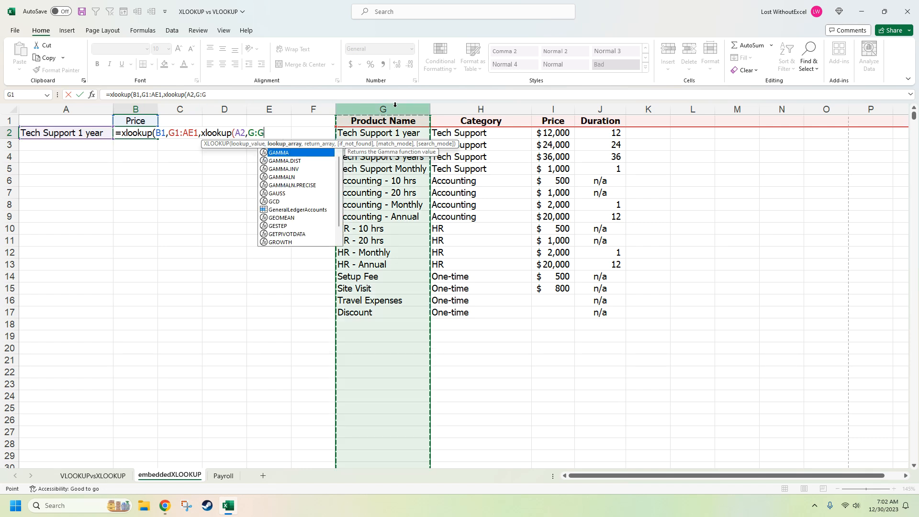
{"action": "type", "text": ","}
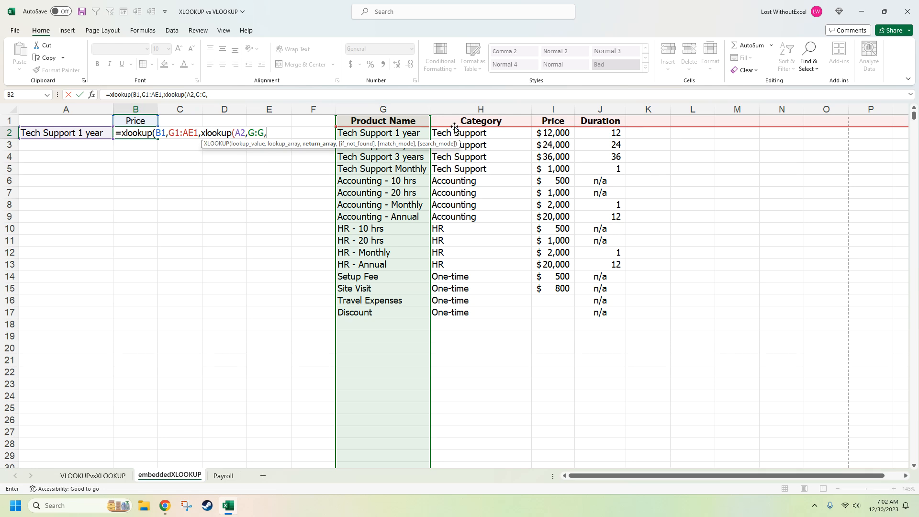
{"action": "left_click_drag", "start_coordinate": [460, 109], "coordinate": [852, 110]}
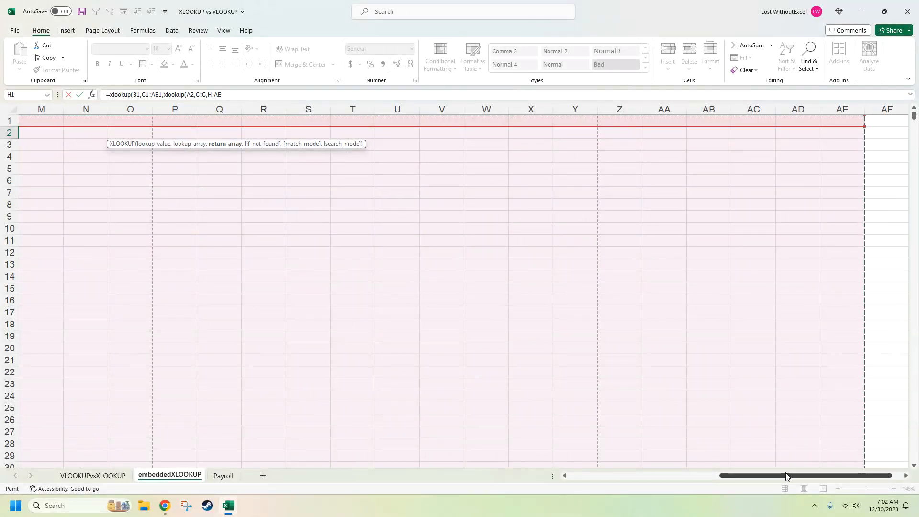
{"action": "left_click_drag", "start_coordinate": [770, 475], "coordinate": [574, 474]}
{"action": "type", "text": ")"}
{"action": "key", "text": "Return"}
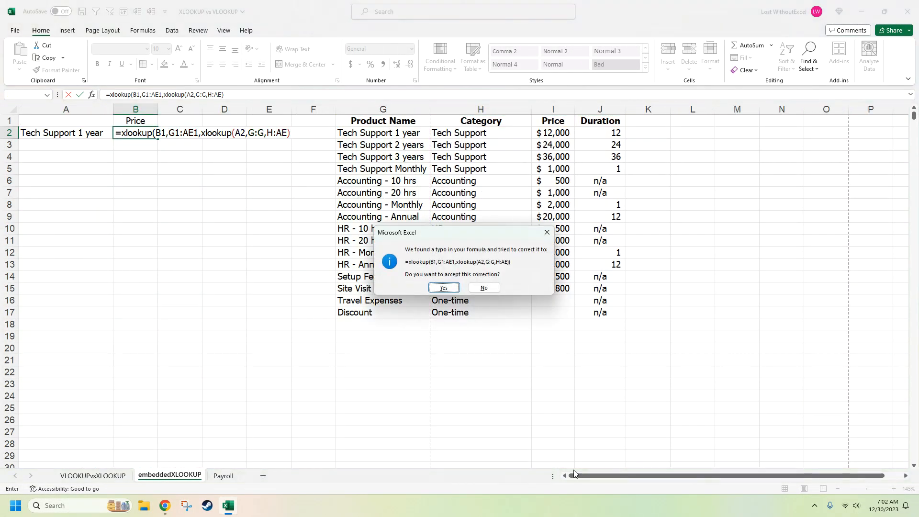
{"action": "left_click", "coordinate": [430, 286]}
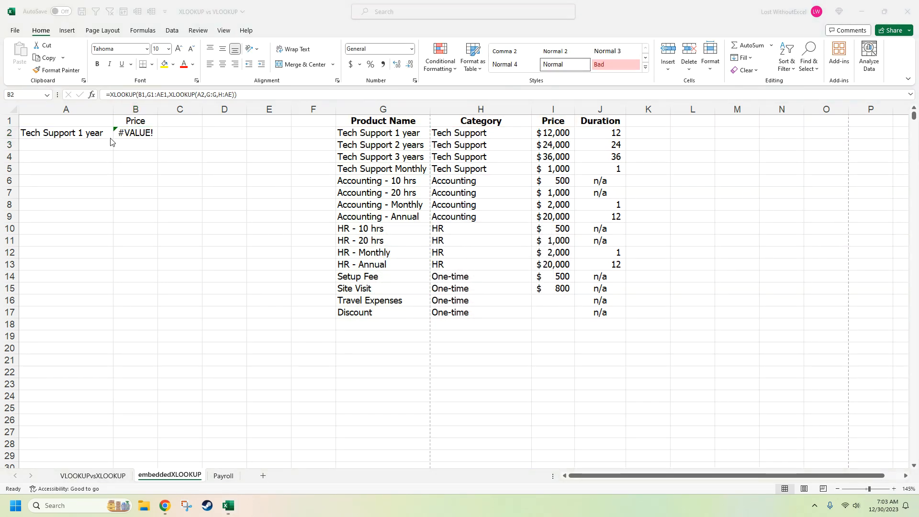
Change the outer lookup array of the B2 formula to H1:AE1
{"action": "left_click", "coordinate": [129, 137]}
{"action": "left_click", "coordinate": [151, 94]}
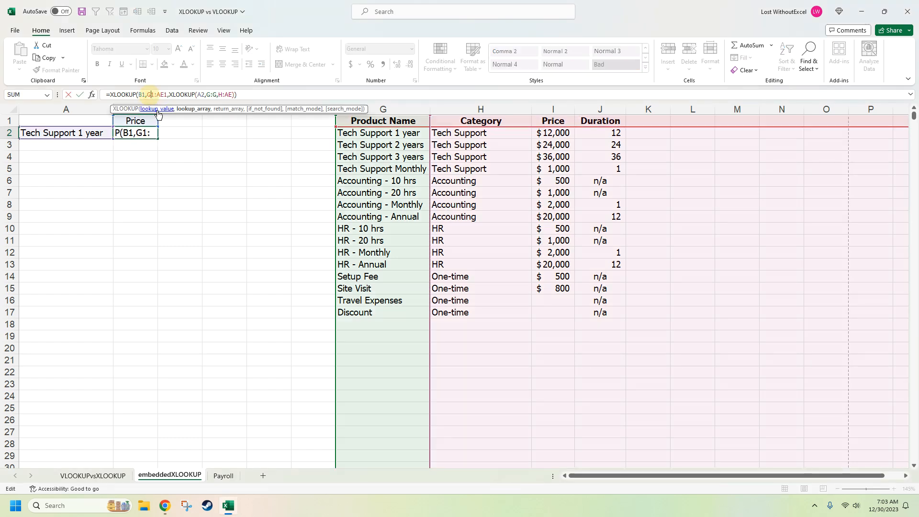
{"action": "key", "text": "BackSpace"}
{"action": "type", "text": "H"}
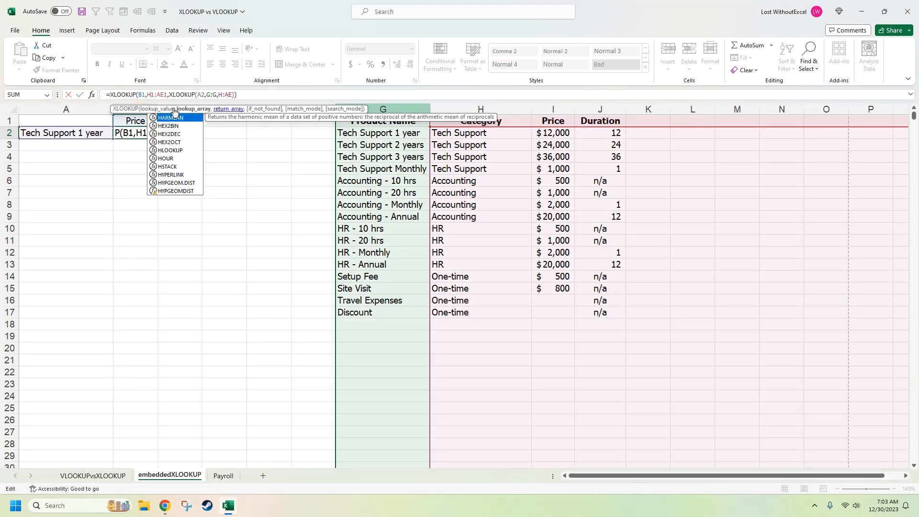
{"action": "key", "text": "Return"}
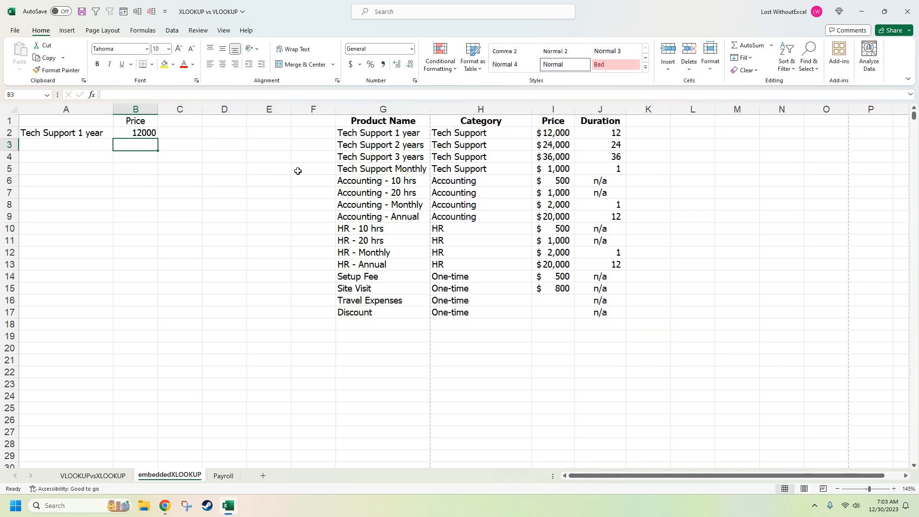
Review the nested XLOOKUP in B2, examining its B1,H1:AE1 arguments and the product name in A2
{"action": "left_click", "coordinate": [128, 134]}
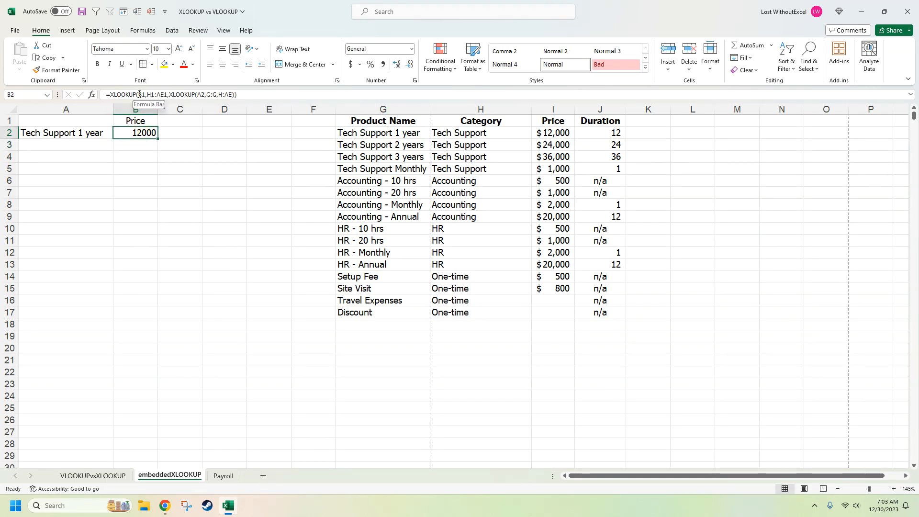
{"action": "left_click_drag", "start_coordinate": [167, 94], "coordinate": [138, 94]}
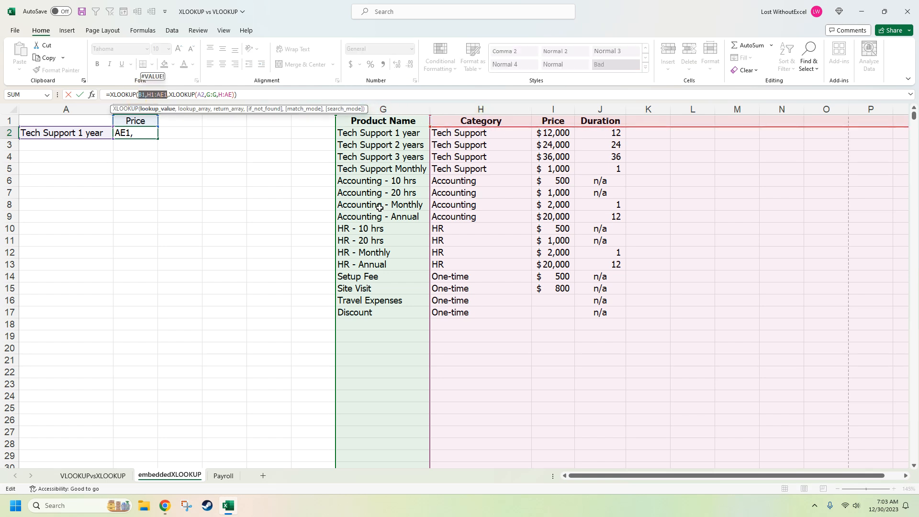
{"action": "key", "text": "Escape"}
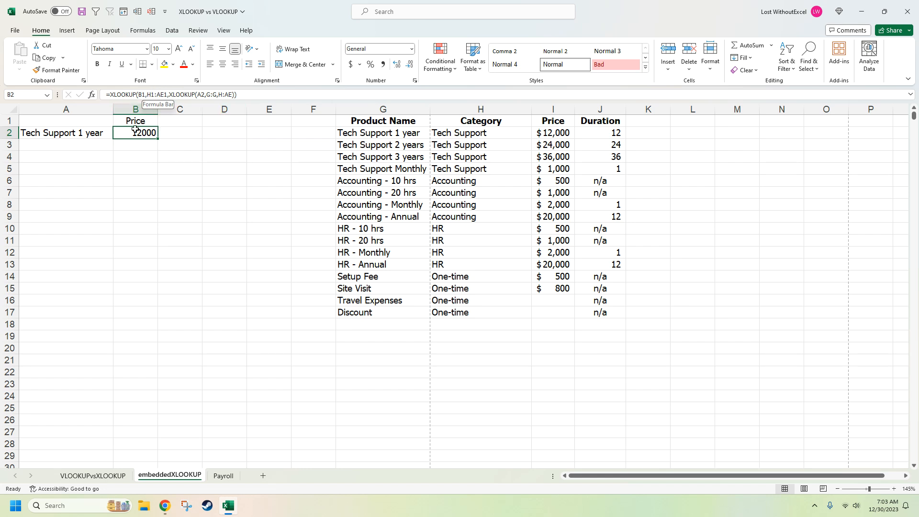
{"action": "left_click", "coordinate": [79, 131]}
{"action": "left_click", "coordinate": [149, 136]}
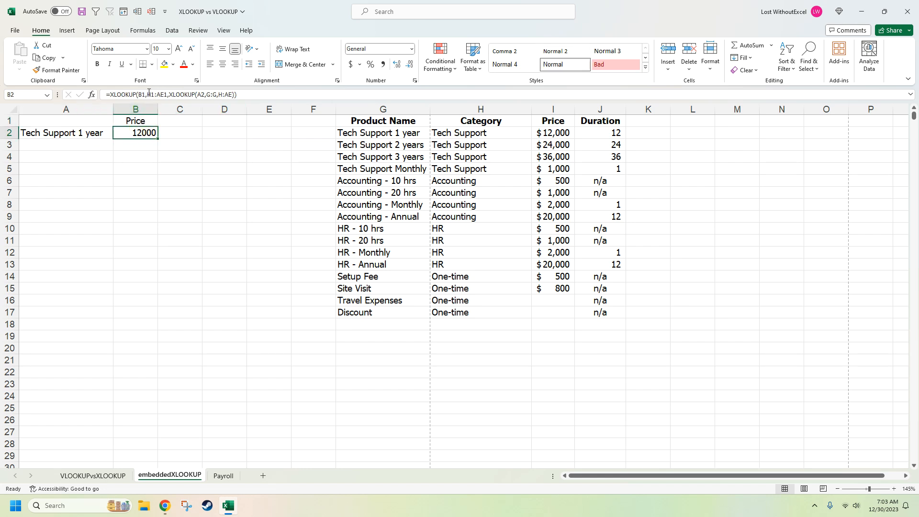
Move the product table's Price column from column I to column M, and check the nested XLOOKUP in B2 against the emptied column
{"action": "left_click", "coordinate": [553, 109]}
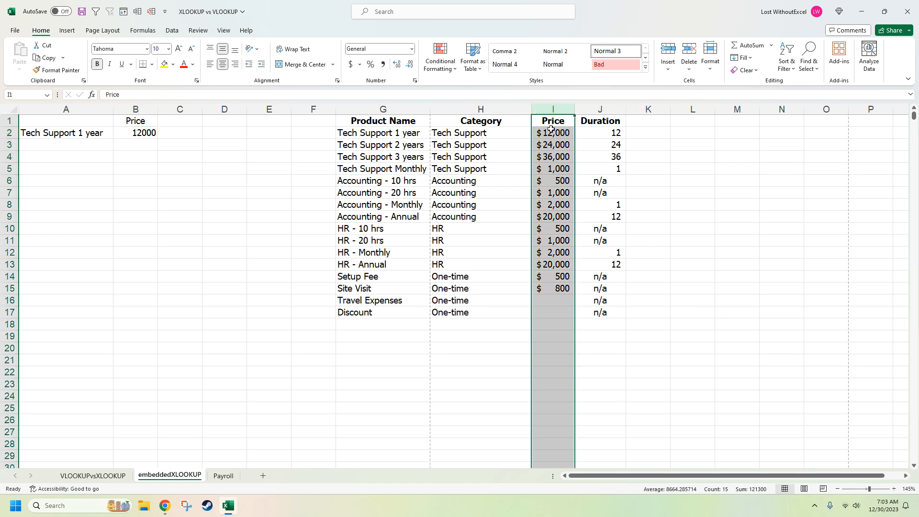
{"action": "left_click_drag", "start_coordinate": [578, 134], "coordinate": [681, 136]}
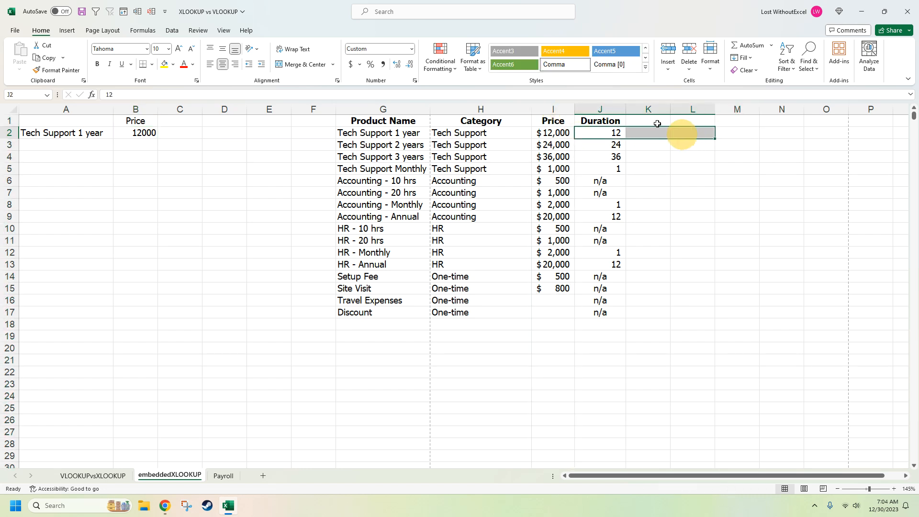
{"action": "left_click", "coordinate": [549, 109]}
{"action": "left_click_drag", "start_coordinate": [575, 137], "coordinate": [717, 333]}
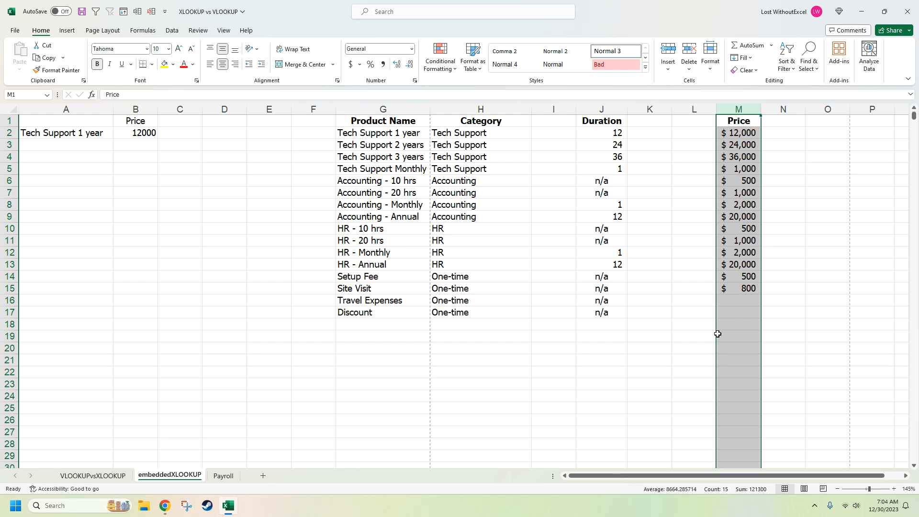
{"action": "left_click", "coordinate": [136, 134]}
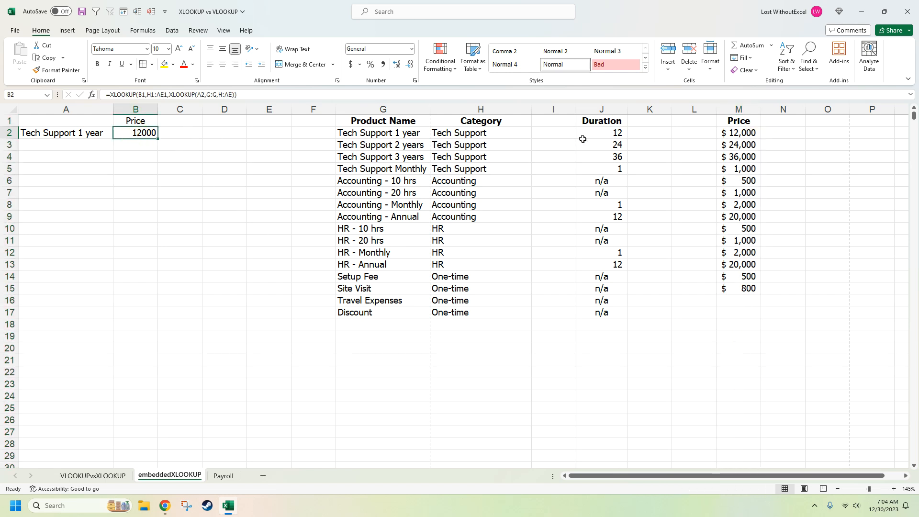
{"action": "left_click", "coordinate": [546, 107]}
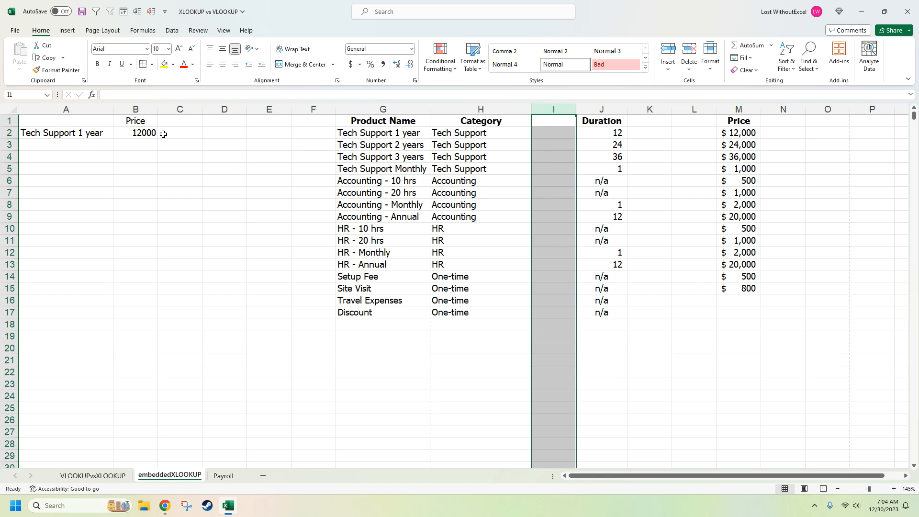
Examine the nested XLOOKUP in B2 and how far its highlighted H1:AE1 and H:AE ranges extend past the Price column
{"action": "left_click", "coordinate": [144, 133]}
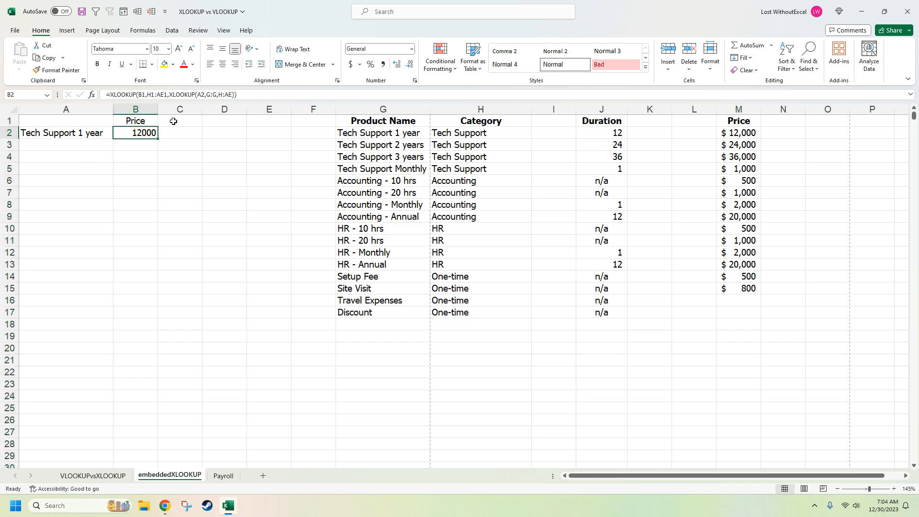
{"action": "key", "text": "F2"}
{"action": "key", "text": "Escape"}
{"action": "left_click_drag", "start_coordinate": [709, 474], "coordinate": [821, 472]}
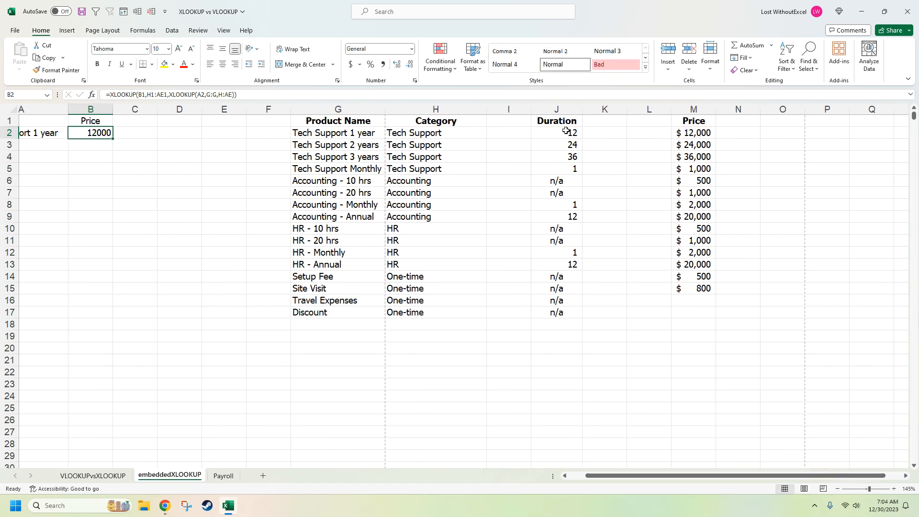
{"action": "key", "text": "F2"}
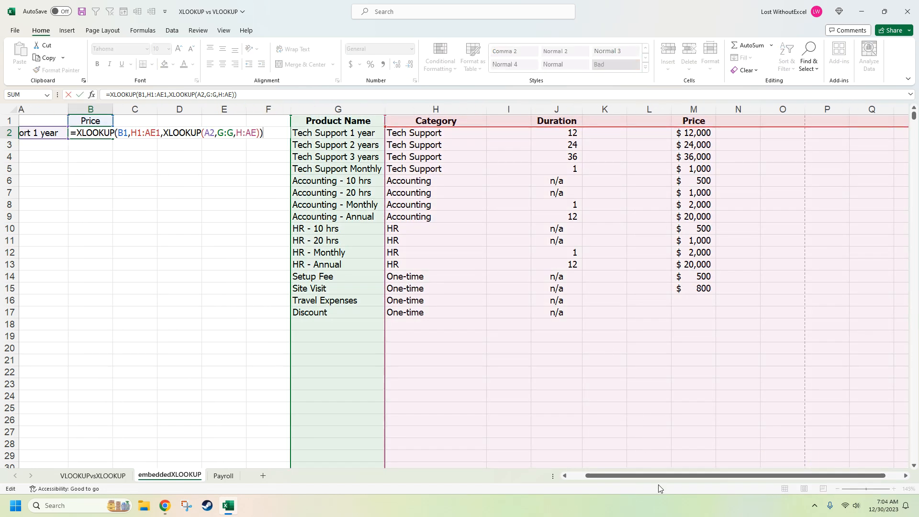
{"action": "left_click_drag", "start_coordinate": [669, 475], "coordinate": [830, 467]}
{"action": "left_click", "coordinate": [906, 475]}
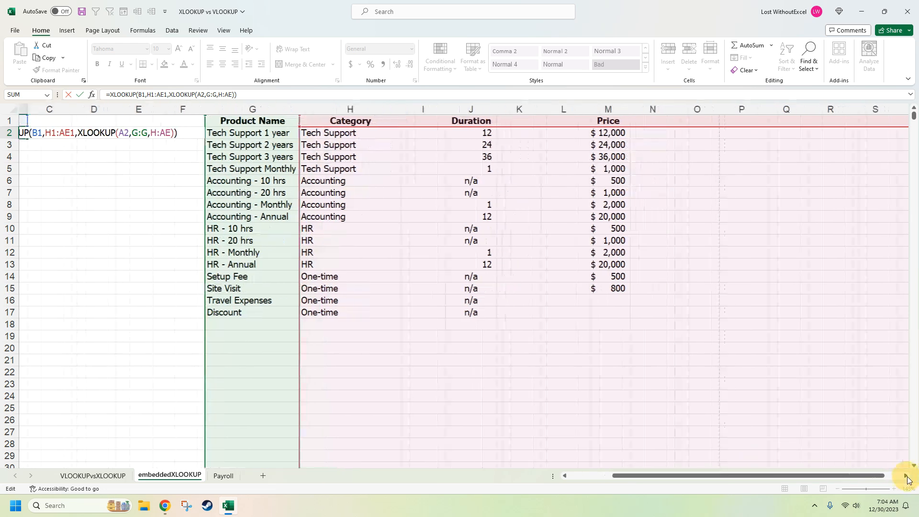
{"action": "left_click_drag", "start_coordinate": [906, 477], "coordinate": [697, 483]}
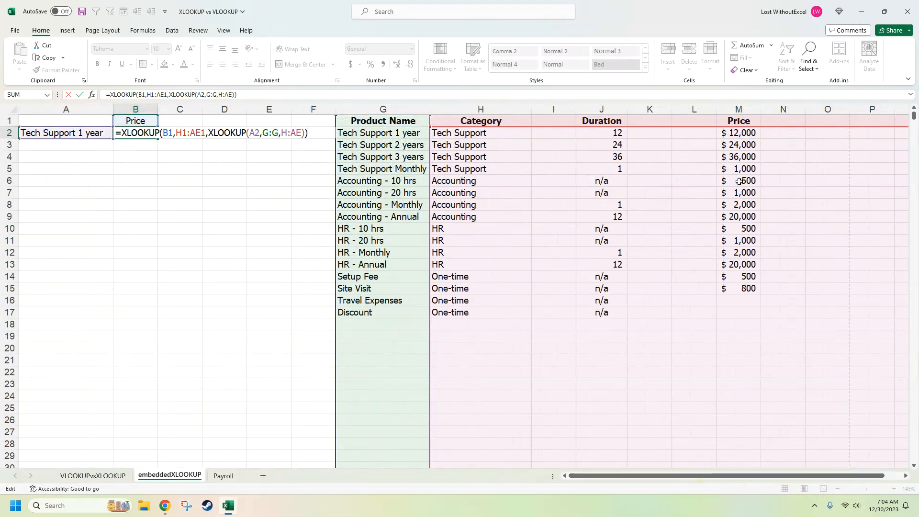
{"action": "key", "text": "ctrl+Return"}
Move the Price heading and values from column M to column N, and return them to column I beside Category
{"action": "left_click_drag", "start_coordinate": [738, 121], "coordinate": [777, 268]}
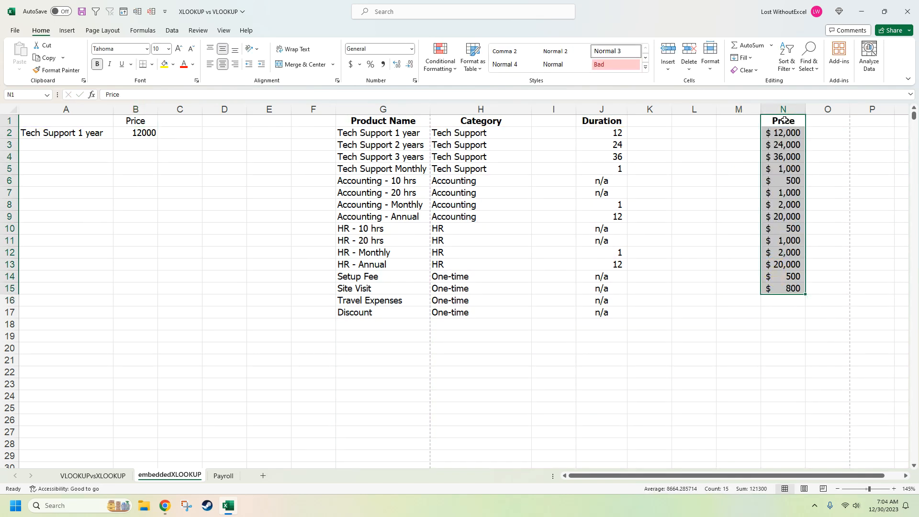
{"action": "left_click_drag", "start_coordinate": [764, 148], "coordinate": [550, 151]}
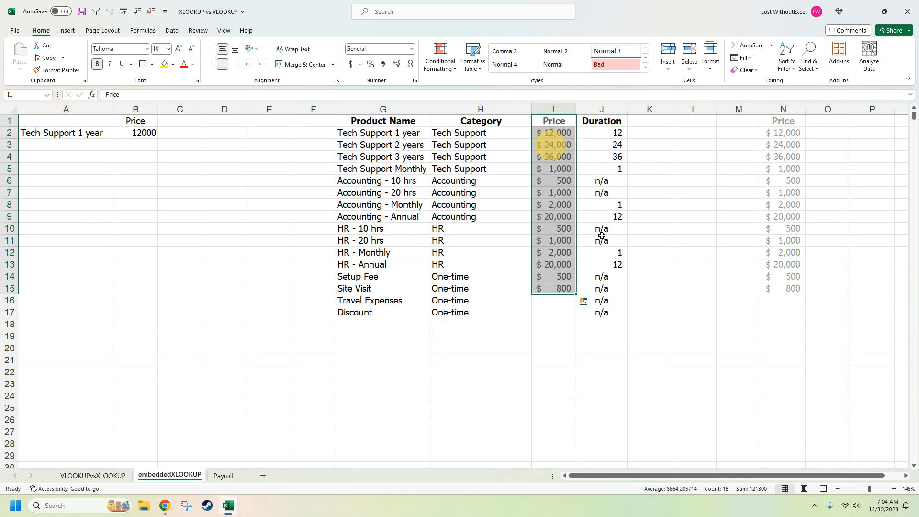
{"action": "left_click", "coordinate": [187, 239]}
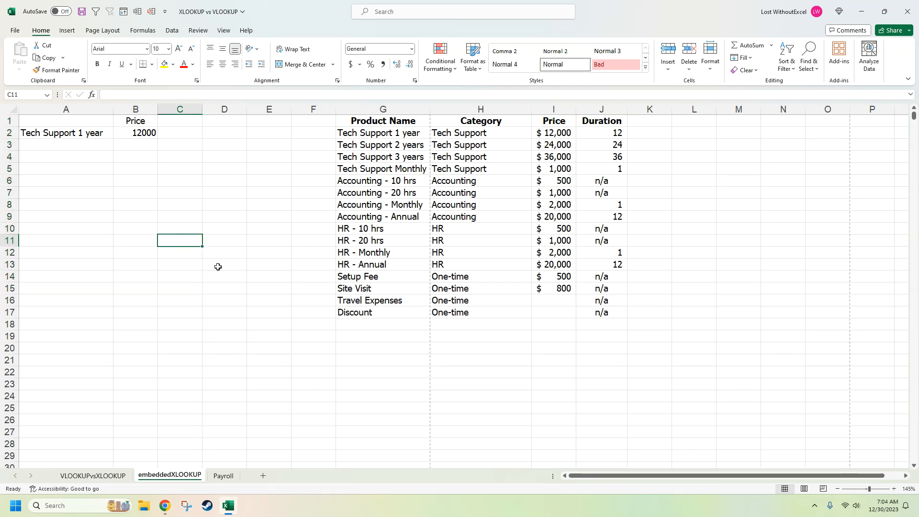
Review the product table's columns G to J, its Price column I, and the nested XLOOKUP in B2
{"action": "left_click_drag", "start_coordinate": [398, 115], "coordinate": [595, 112]}
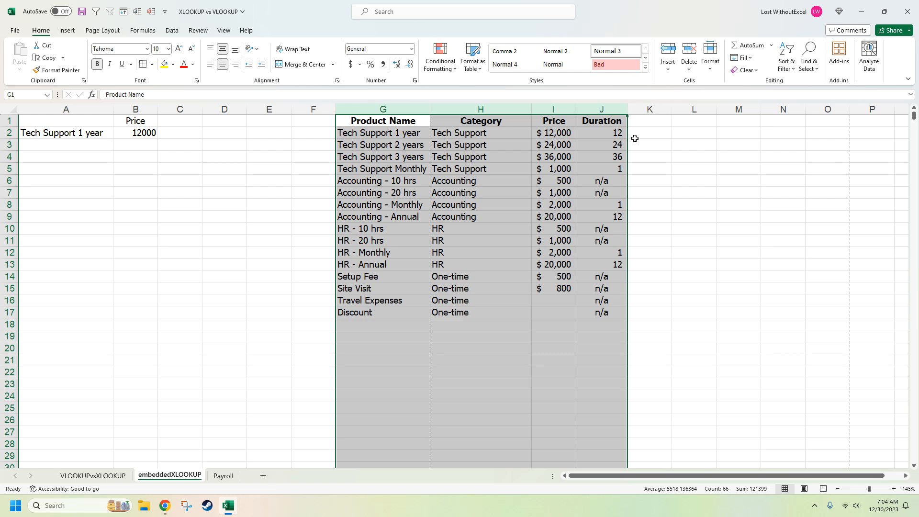
{"action": "left_click", "coordinate": [557, 109]}
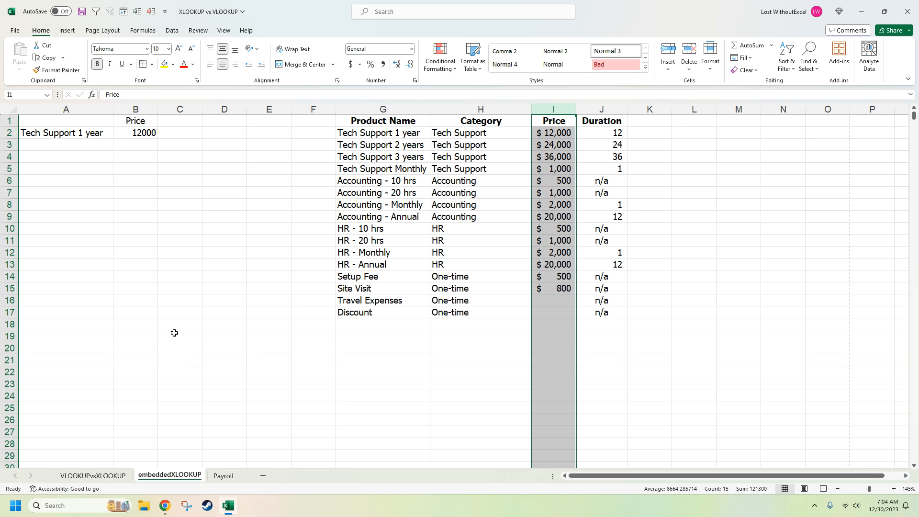
{"action": "left_click", "coordinate": [123, 133]}
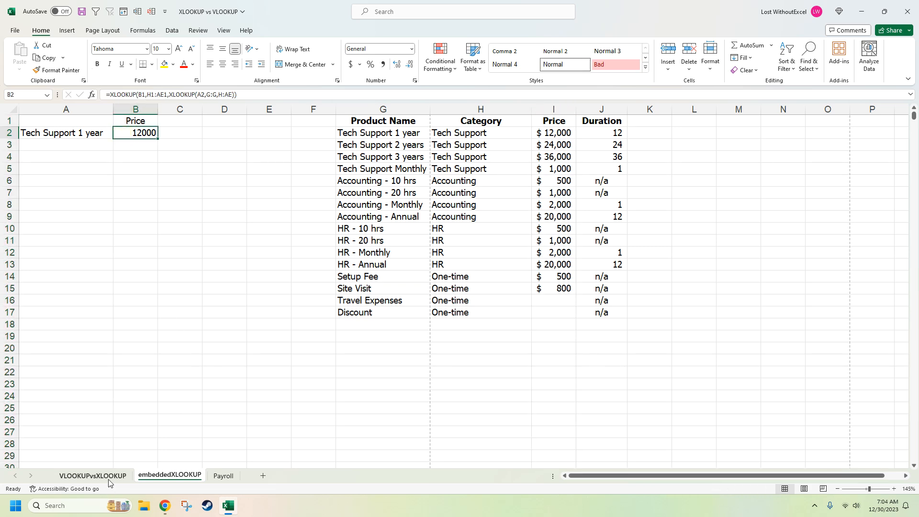
Compare the XLOOKUP in C3 of the VLOOKUPvsXLOOKUP sheet with the embeddedXLOOKUP sheet's nested formula, ending on the VLOOKUPvsXLOOKUP sheet
{"action": "left_click", "coordinate": [93, 475]}
{"action": "left_click", "coordinate": [231, 149]}
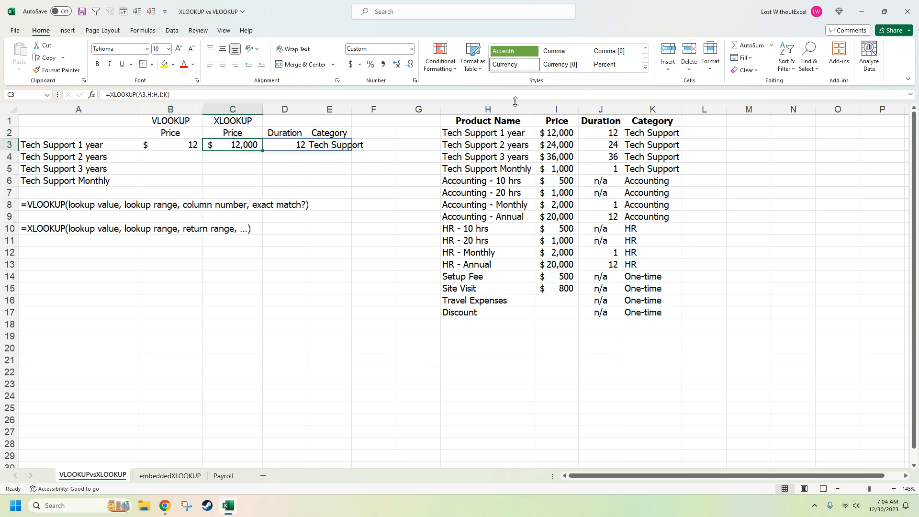
{"action": "left_click", "coordinate": [154, 475]}
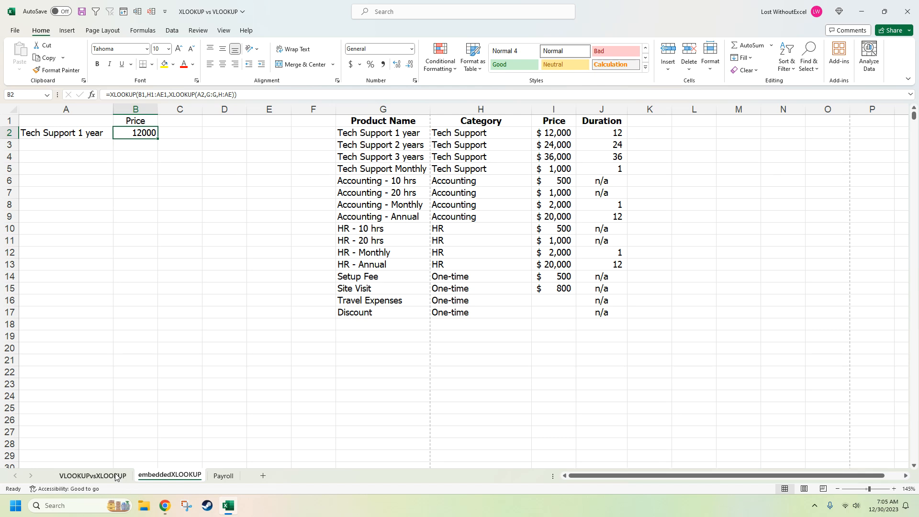
{"action": "left_click", "coordinate": [96, 475]}
{"action": "left_click", "coordinate": [294, 263]}
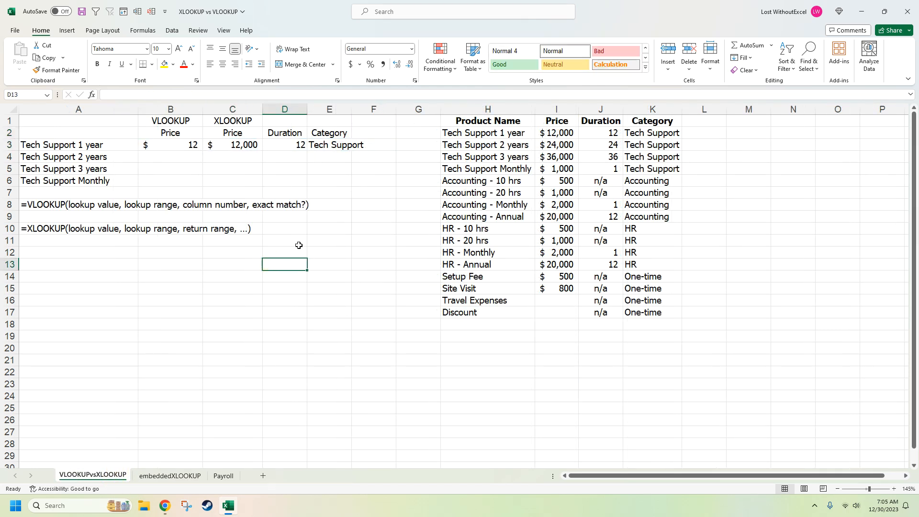